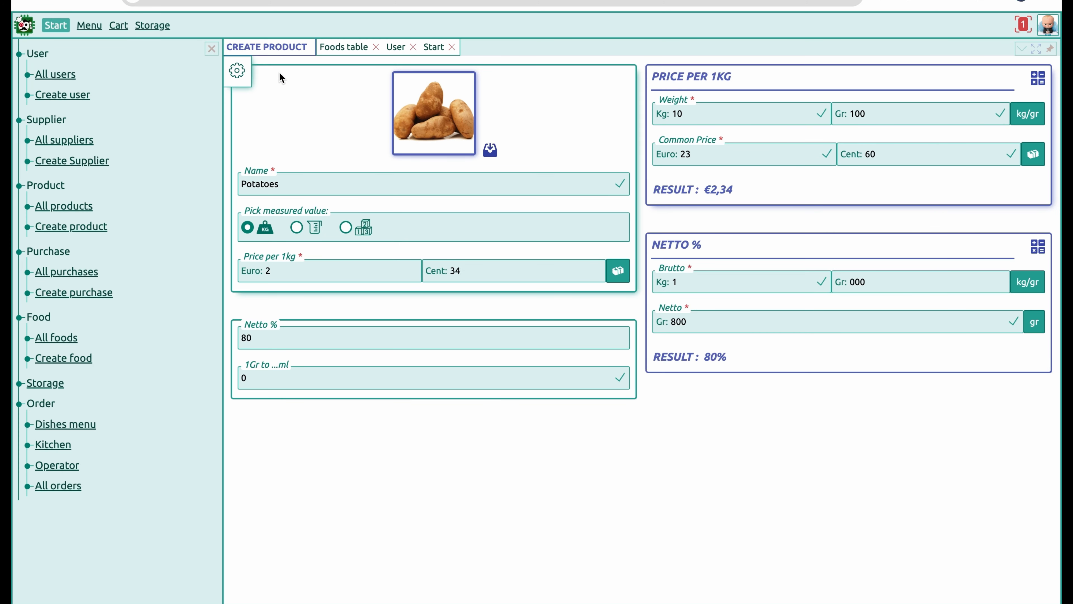
# Save the new Potatoes product.
pyautogui.click(238, 73)
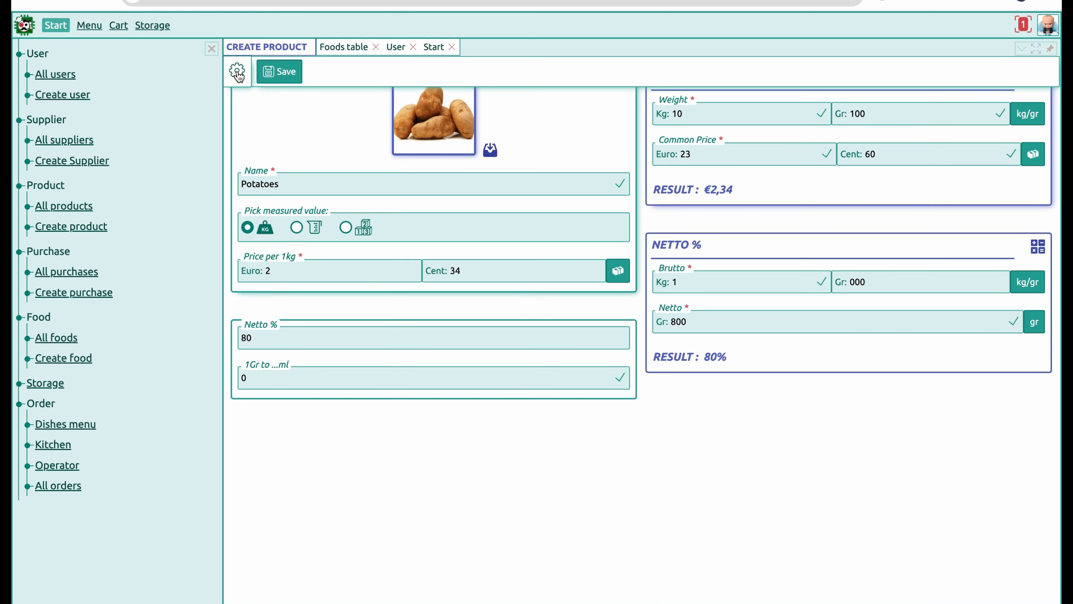
pyautogui.click(276, 72)
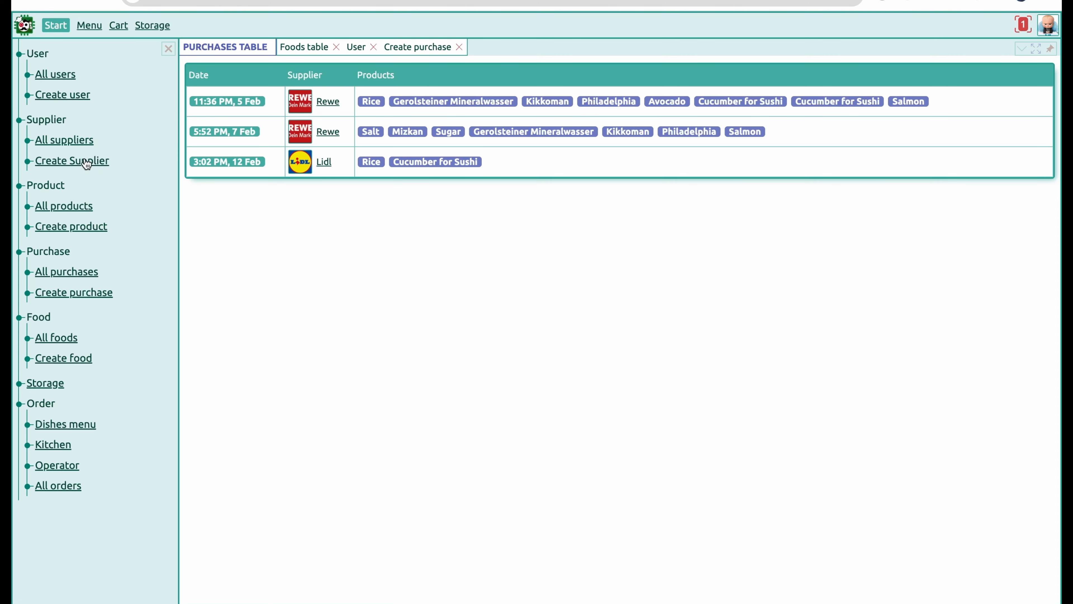
# Create a new purchase from the "receipt" image, apply it uncropped in the photo editor, and save the purchase.
pyautogui.click(402, 44)
pyautogui.click(677, 177)
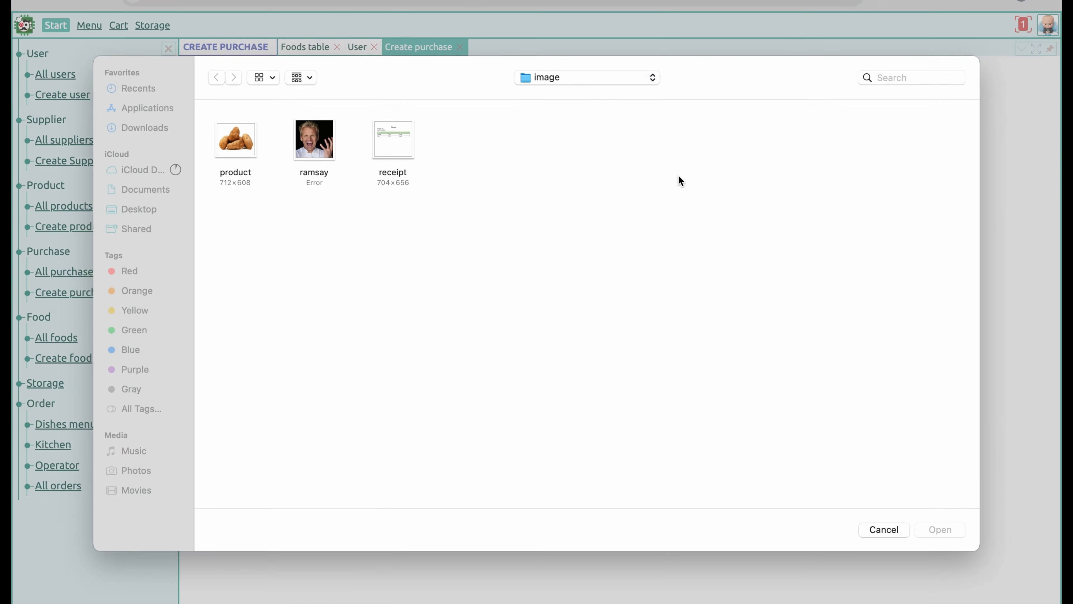
pyautogui.click(393, 141)
pyautogui.click(940, 530)
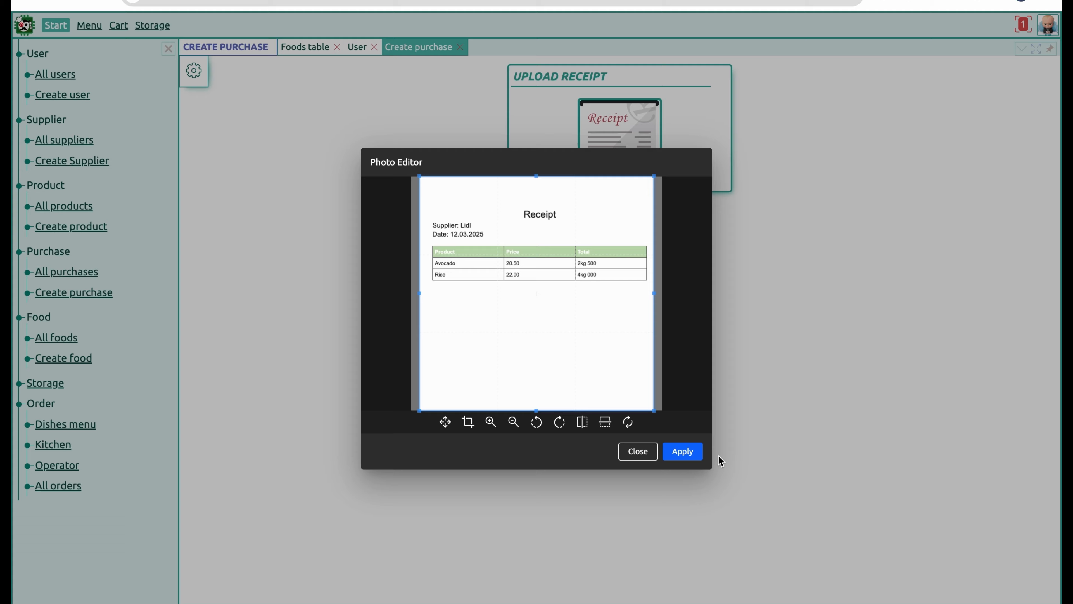
pyautogui.click(683, 451)
pyautogui.click(193, 70)
pyautogui.click(230, 71)
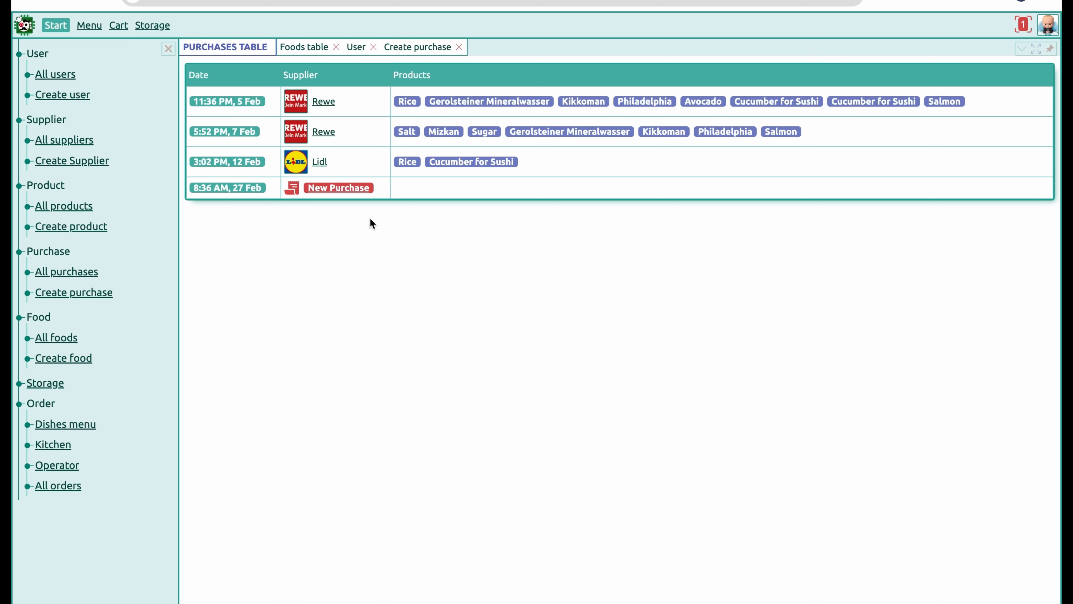
# Open the New Purchase entry and set the supplier to Lidl, quality to High and description to "qweqw".
pyautogui.click(332, 189)
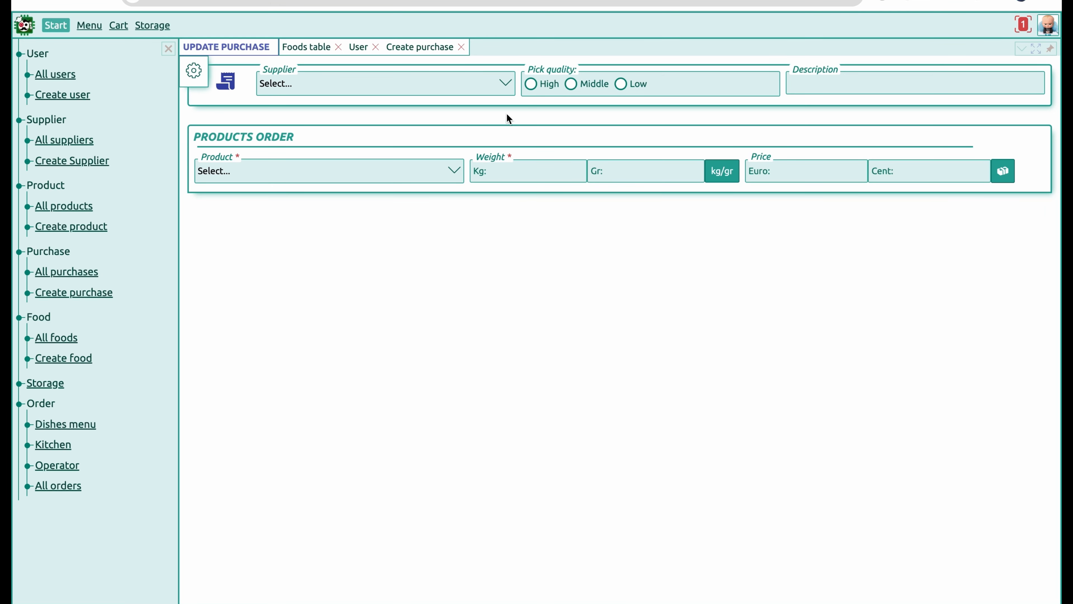
pyautogui.click(507, 90)
pyautogui.click(318, 110)
pyautogui.click(531, 85)
pyautogui.click(810, 81)
pyautogui.write('qweqw')
# Display the purchase's receipt beside the form and widen its pane so the full table is readable.
pyautogui.moveTo(755, 154)
pyautogui.click(226, 81)
pyautogui.moveTo(225, 112); pyautogui.dragTo(415, 130)
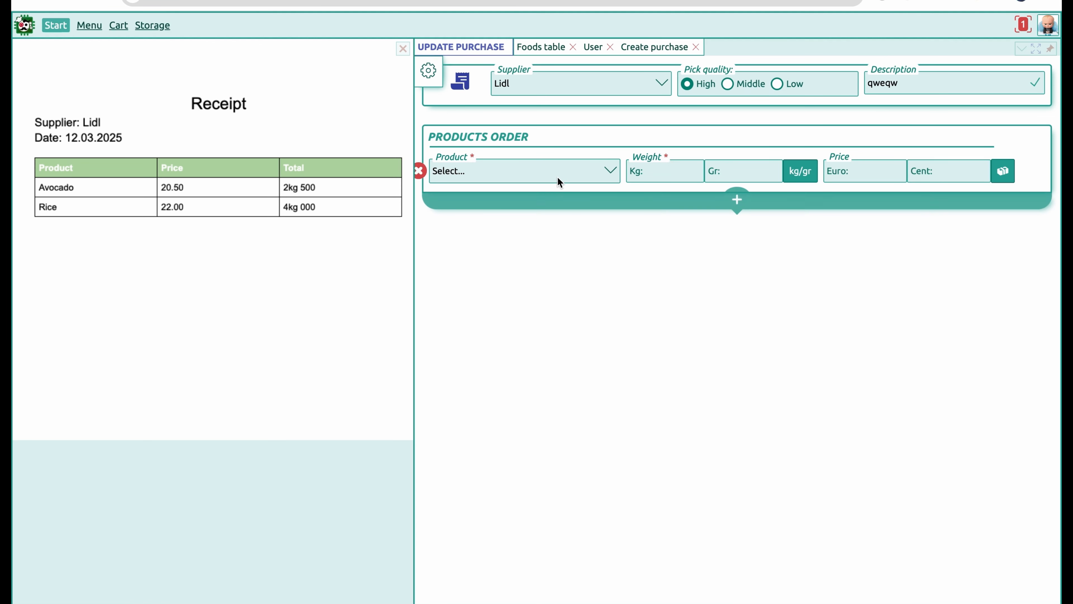
# Choose Avocado as the first ordered product and set its weight to 2 kg 500 gr.
pyautogui.click(601, 173)
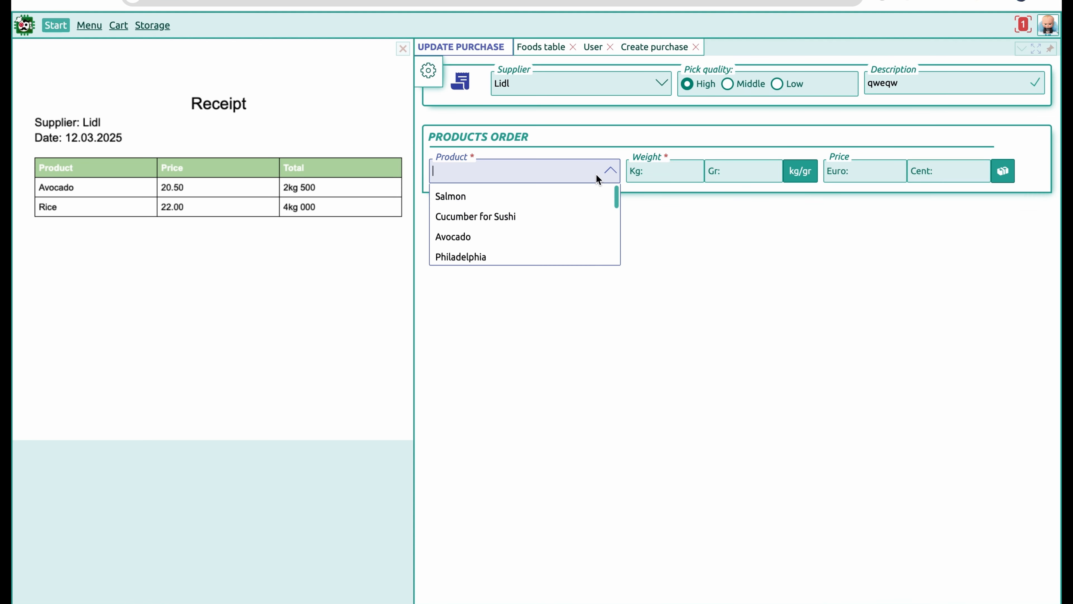
pyautogui.click(486, 236)
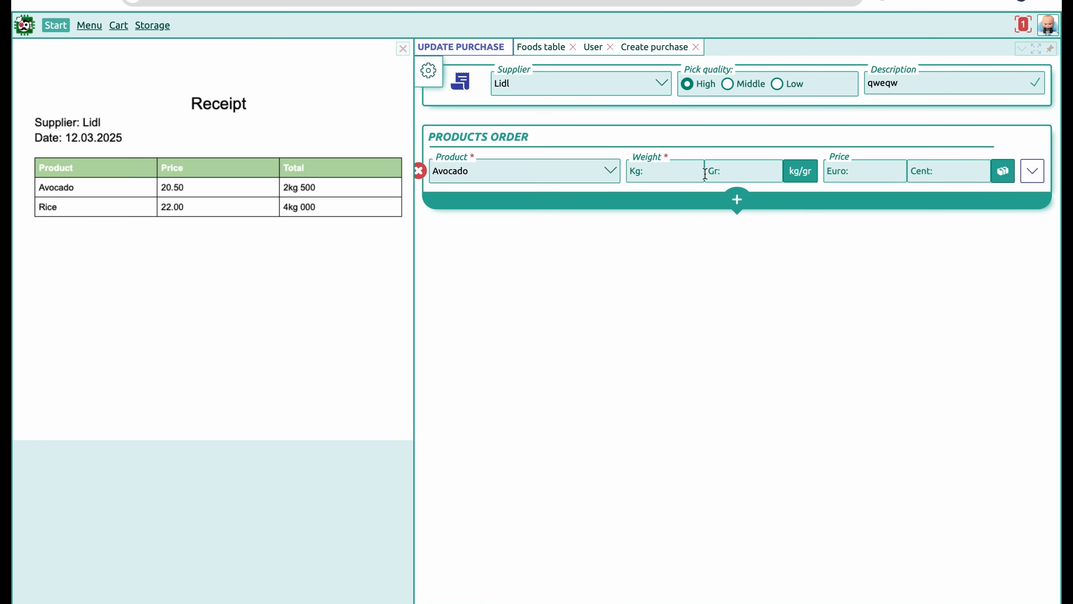
pyautogui.click(689, 175)
pyautogui.write('2')
pyautogui.click(713, 173)
pyautogui.write('500')
pyautogui.click(772, 232)
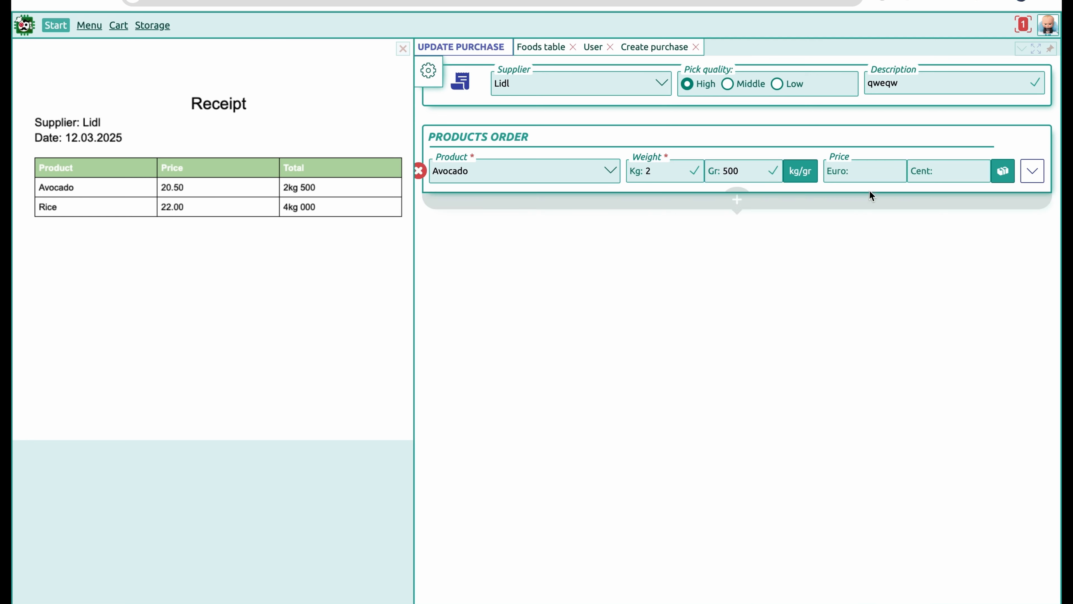
# Set the avocado price to 20 euros 50 cents and review the row's price, netto and quality details.
pyautogui.click(873, 169)
pyautogui.write('2')
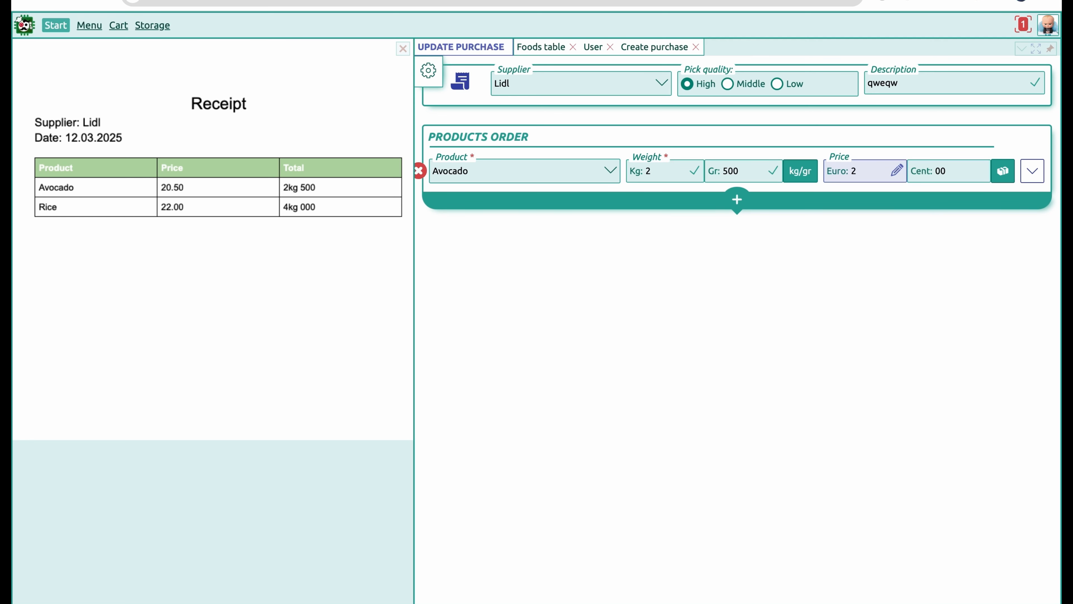
pyautogui.write('0')
pyautogui.click(961, 302)
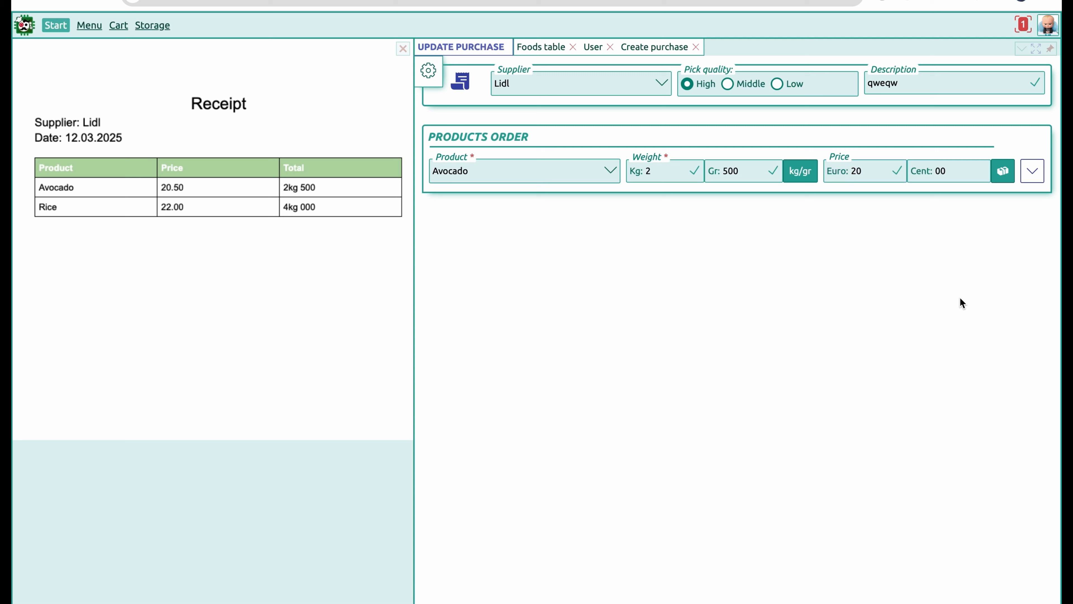
pyautogui.click(953, 174)
pyautogui.doubleClick(938, 173)
pyautogui.press('BackSpace')
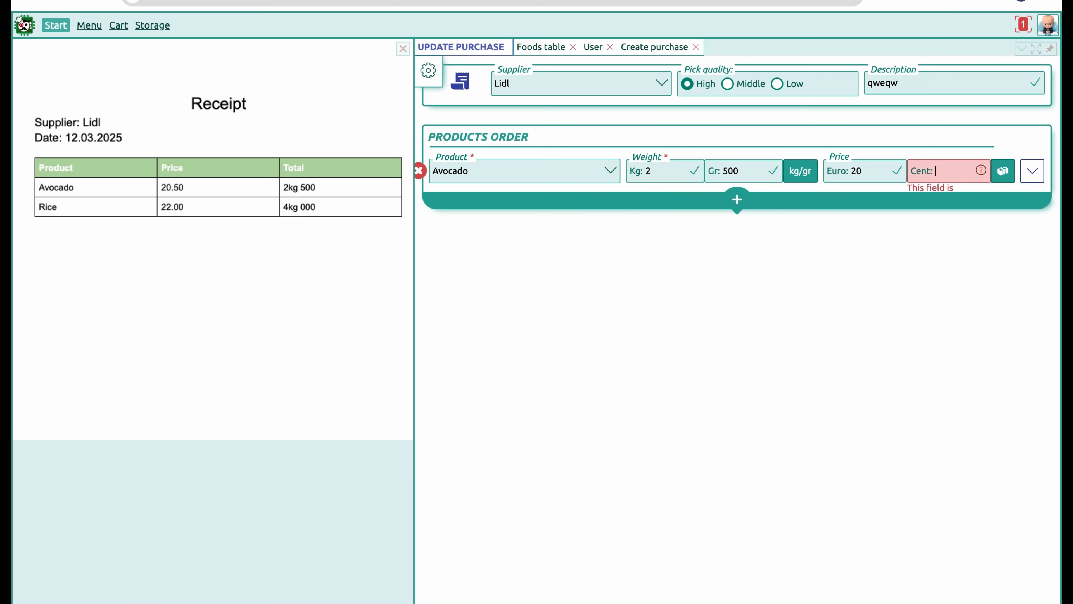
pyautogui.write('50')
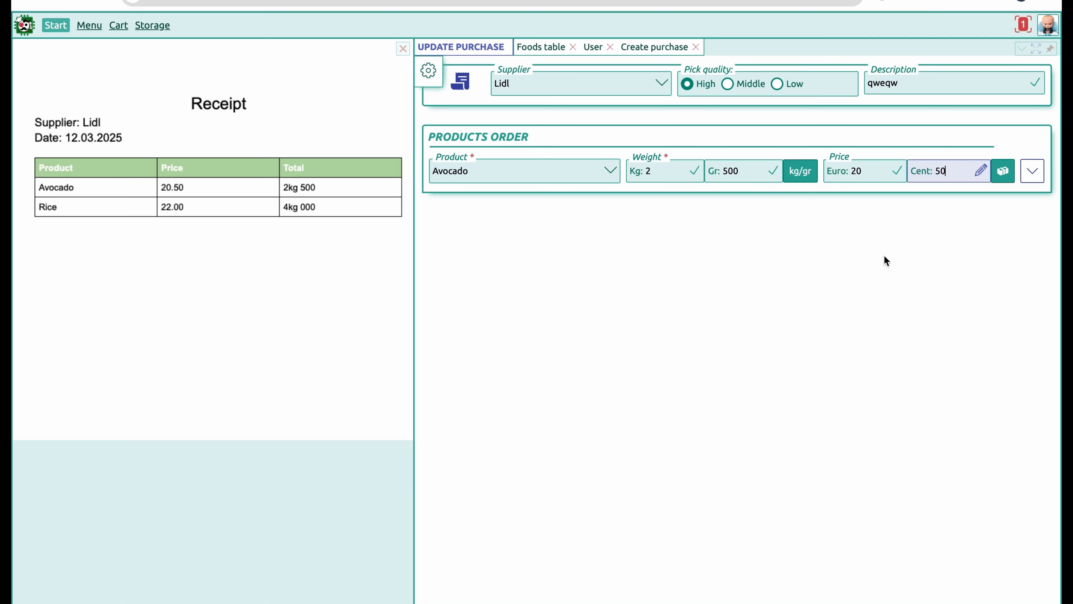
pyautogui.click(878, 263)
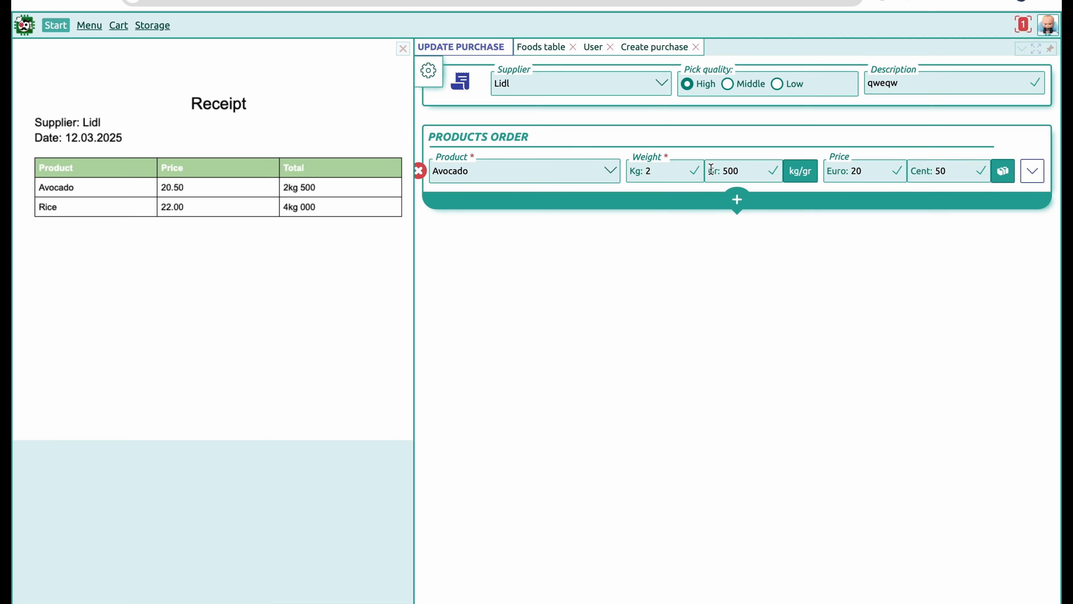
pyautogui.click(1033, 172)
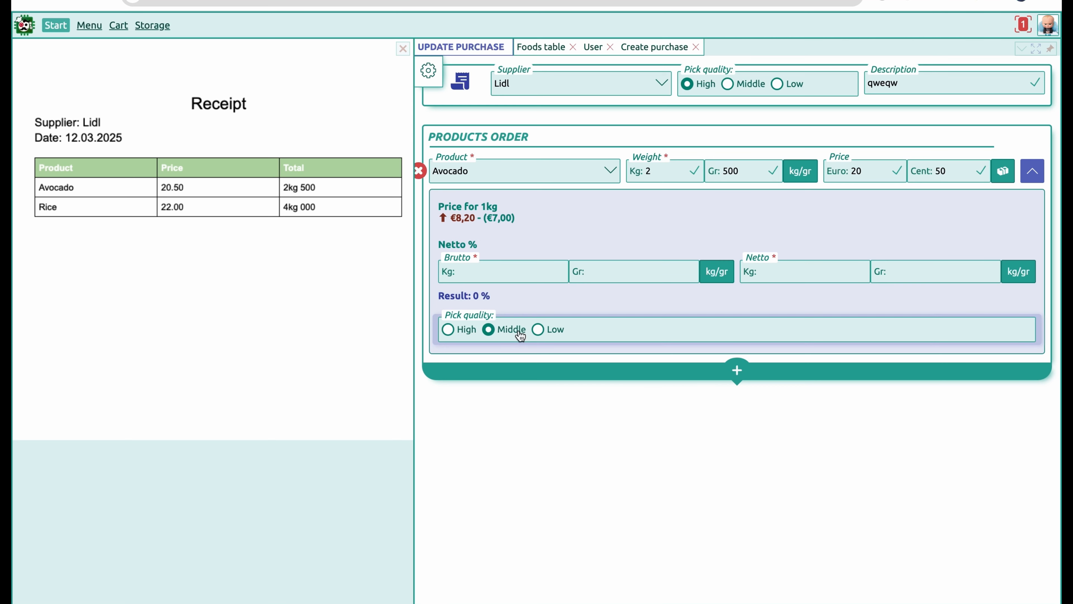
pyautogui.click(1032, 171)
# Add a second product row to the order for Rice with a weight of 4 kg.
pyautogui.click(737, 201)
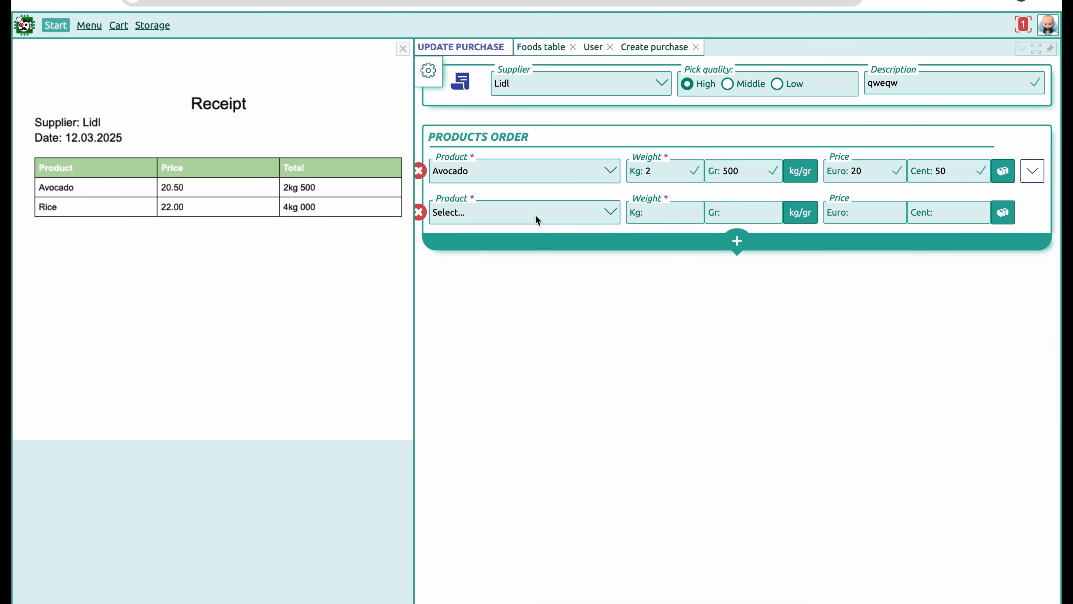
pyautogui.click(611, 214)
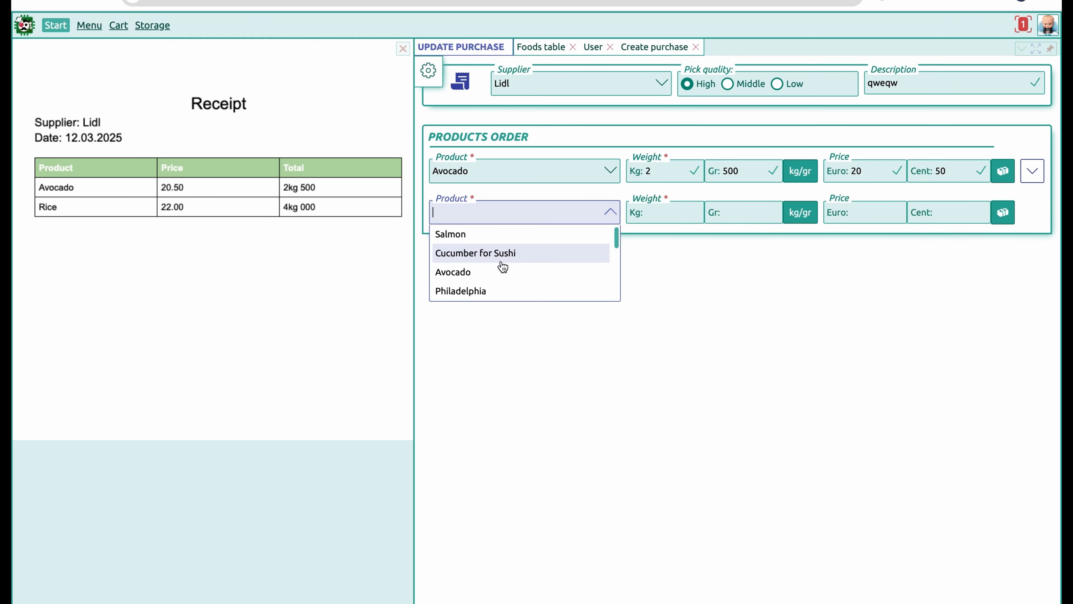
pyautogui.write('ri')
pyautogui.click(487, 237)
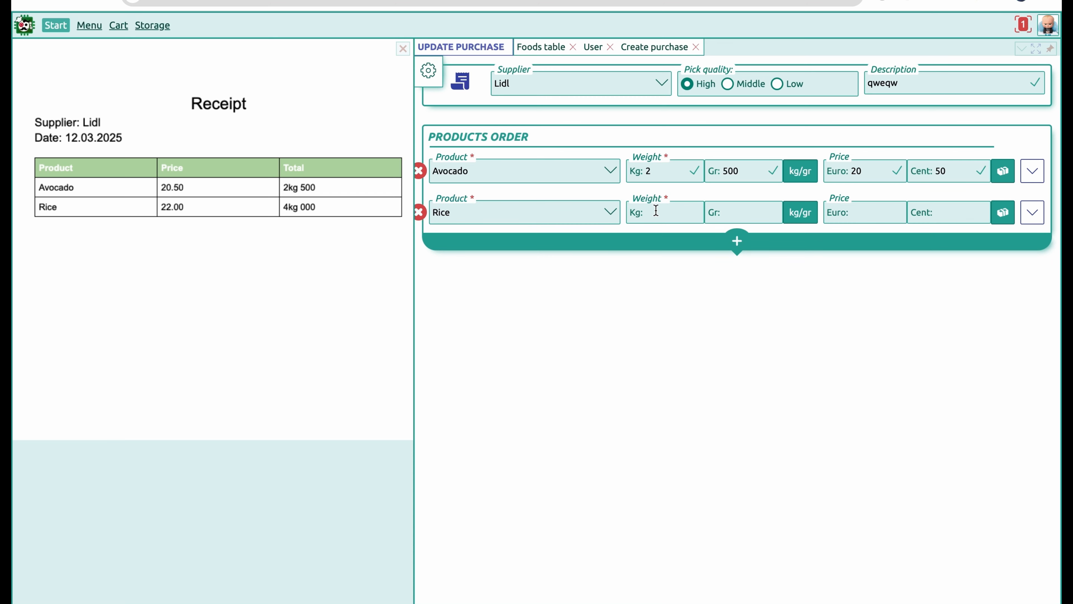
pyautogui.click(657, 210)
pyautogui.write('4')
# Set the rice price to 22 euros and review the row's price per kilogram details.
pyautogui.click(873, 212)
pyautogui.write('22')
pyautogui.click(1031, 219)
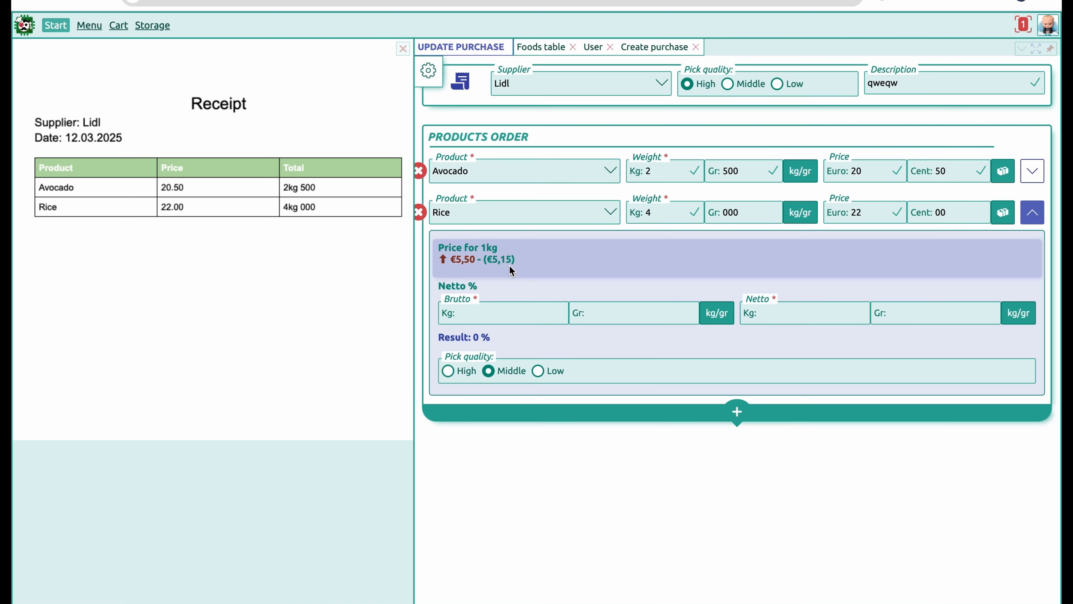
pyautogui.click(1031, 219)
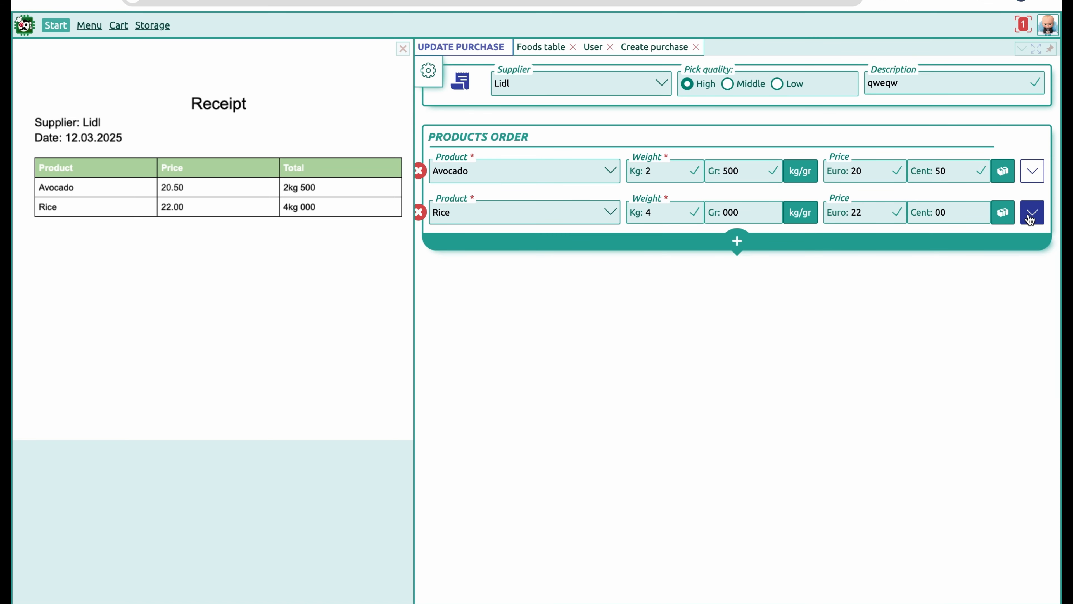
# Update the purchase with the entered products and close the receipt pane.
pyautogui.moveTo(436, 80)
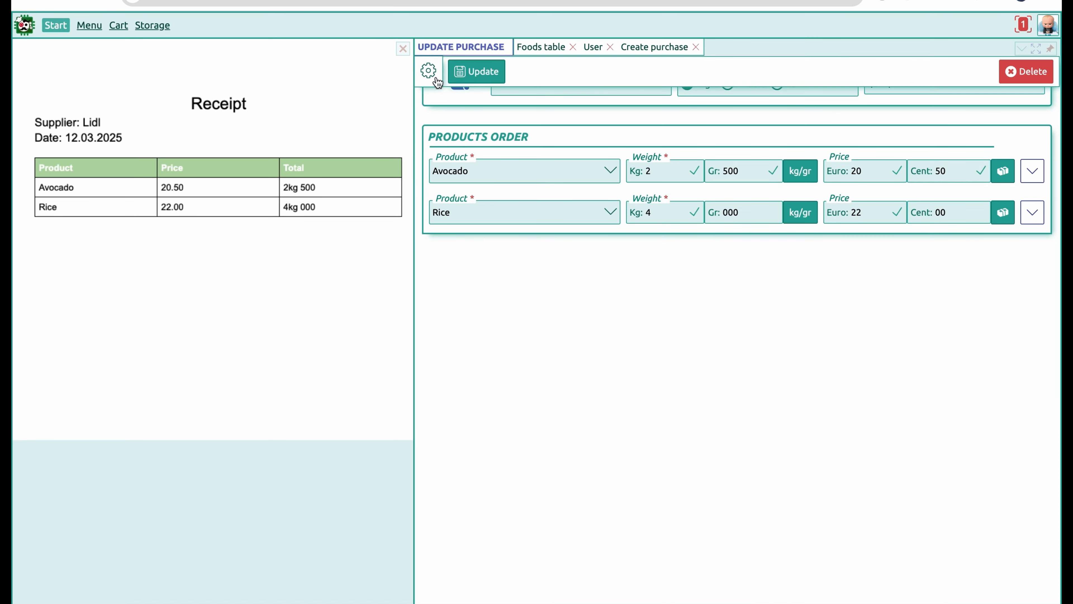
pyautogui.click(478, 80)
pyautogui.click(403, 48)
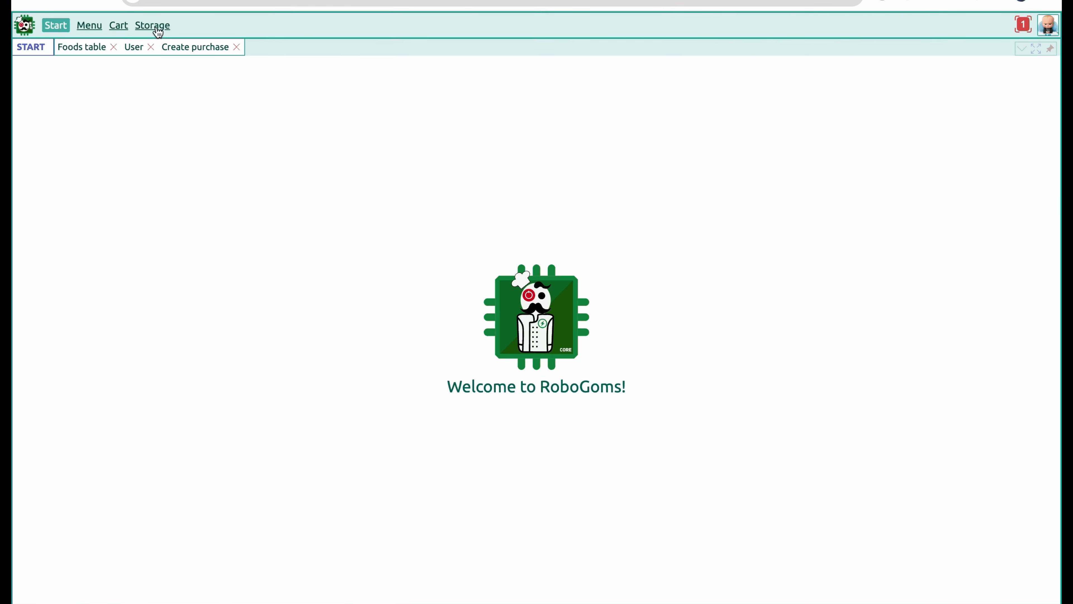
# In the storage overview, set the minimum weight for Avocado to 6 kg, save it and close the limits form.
pyautogui.click(155, 27)
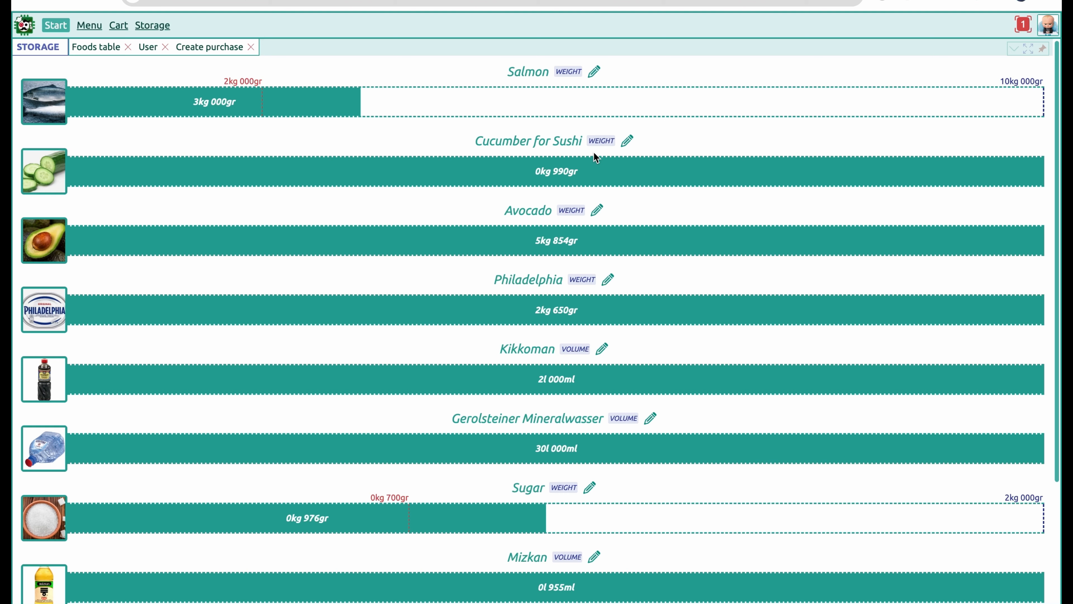
pyautogui.click(596, 210)
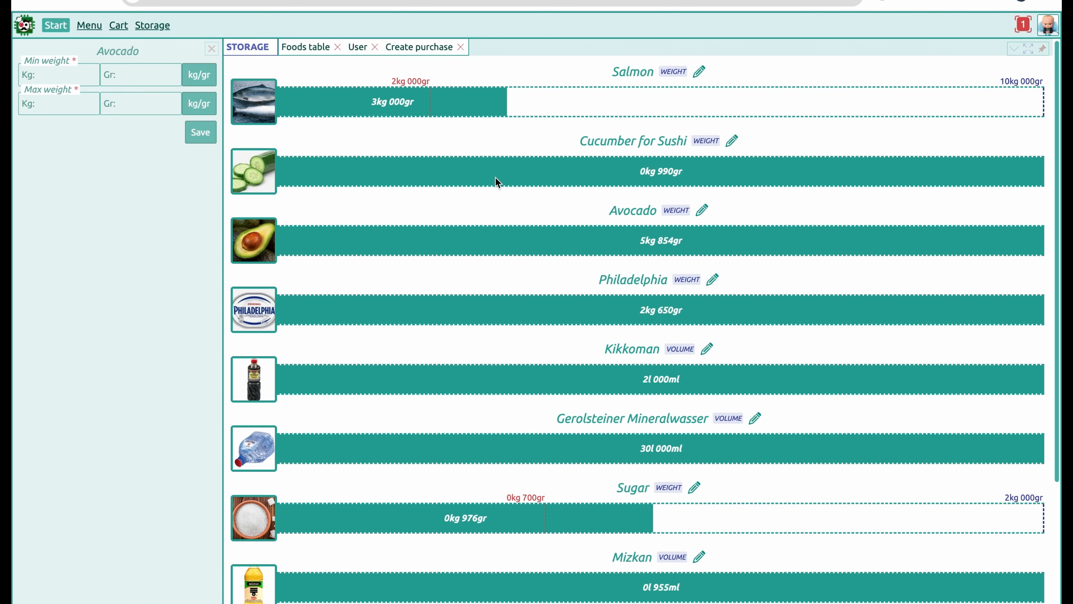
pyautogui.click(55, 74)
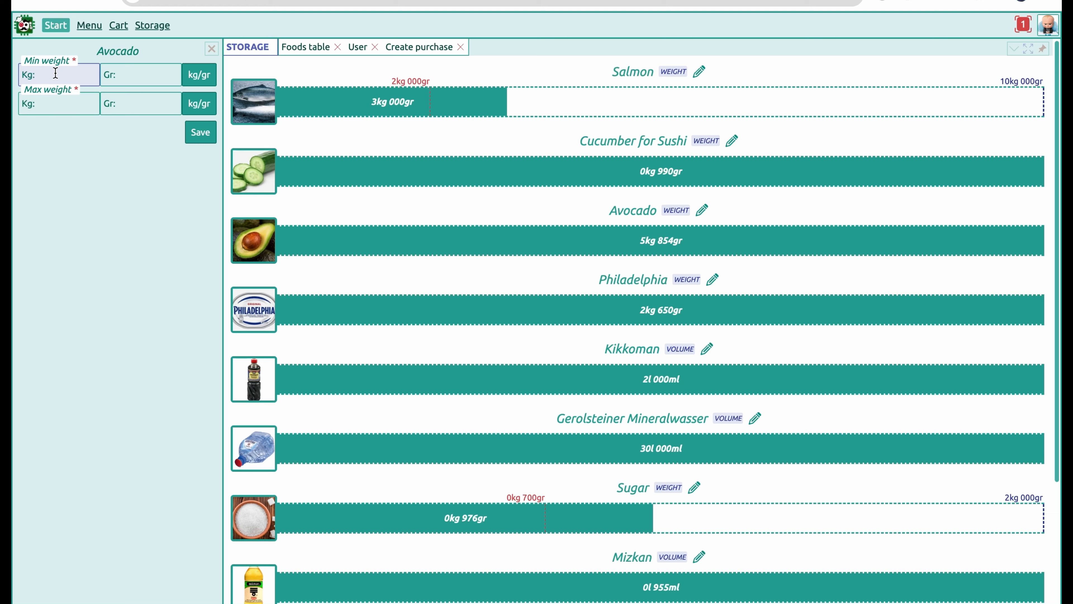
pyautogui.write('6')
pyautogui.click(201, 134)
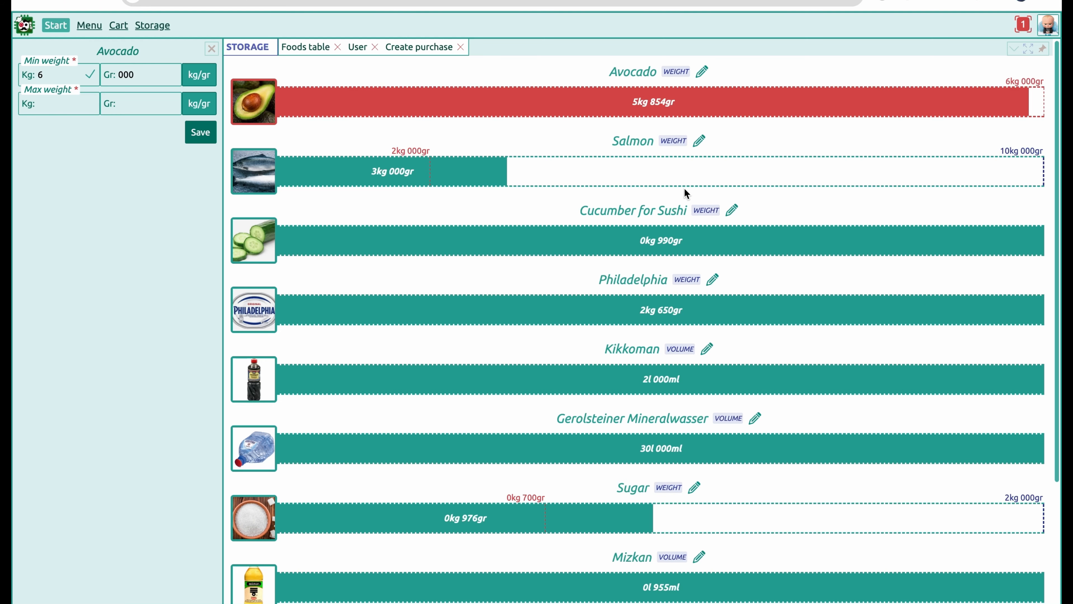
pyautogui.click(211, 50)
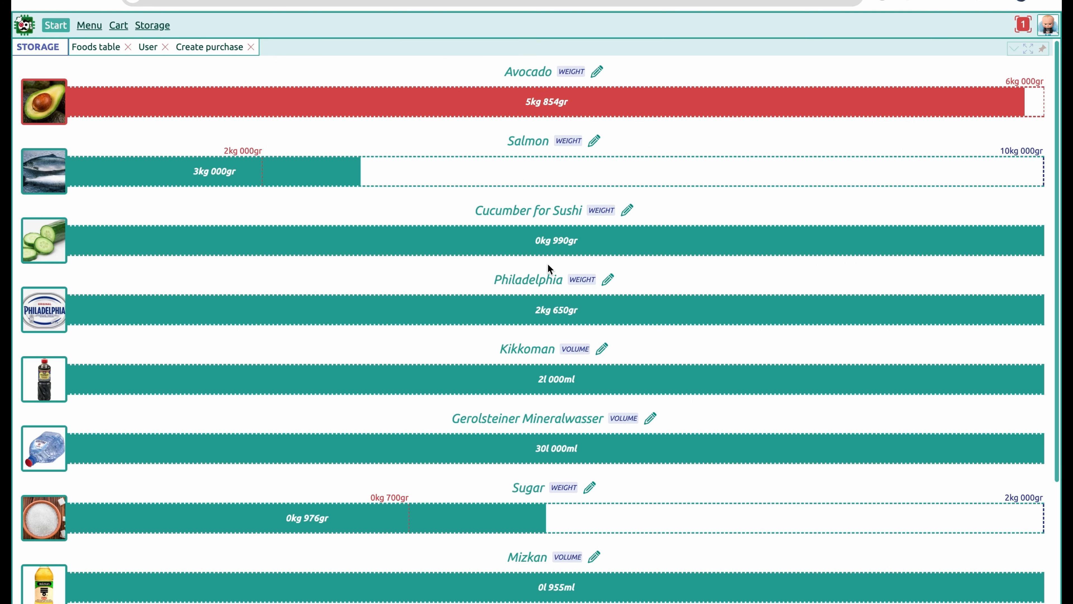
# Set the maximum storage weight for Philadelphia to 2 kg and save it.
pyautogui.click(607, 283)
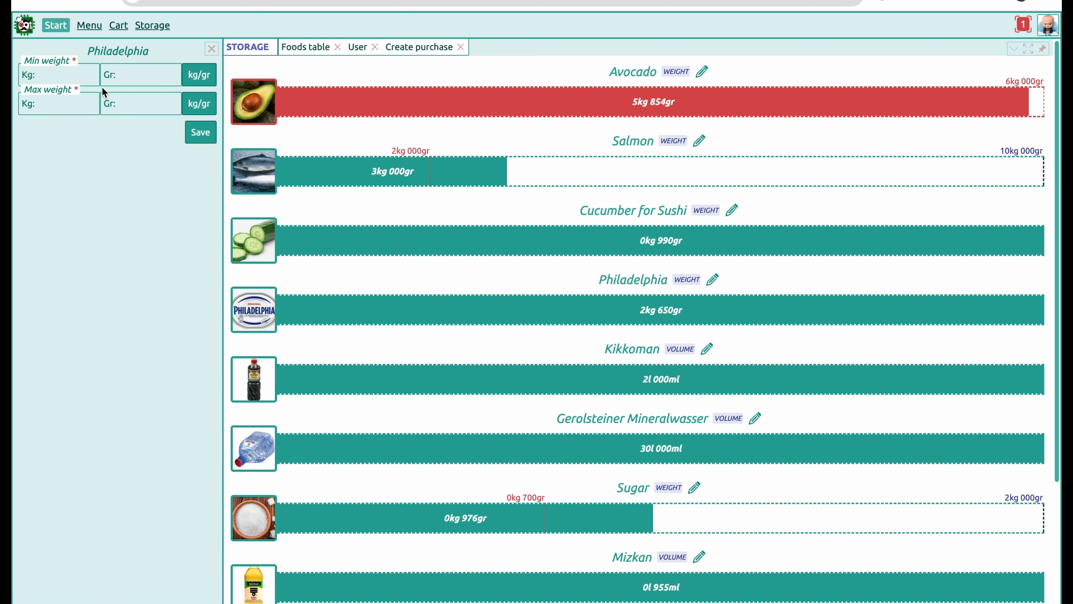
pyautogui.click(66, 102)
pyautogui.write('2')
pyautogui.click(202, 135)
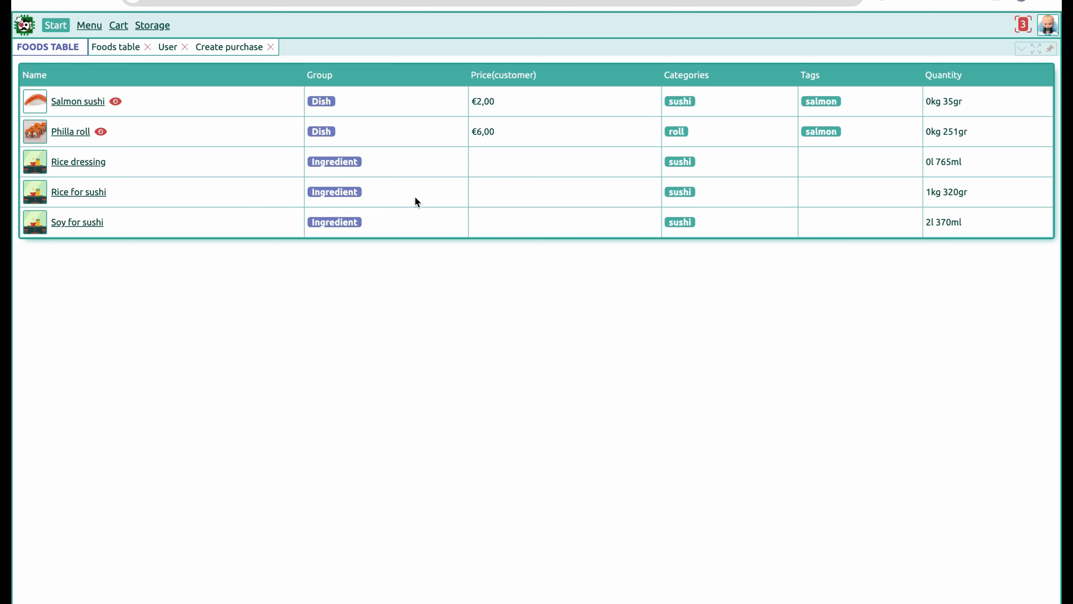
# Start creating a new food and name it California.
pyautogui.click(55, 25)
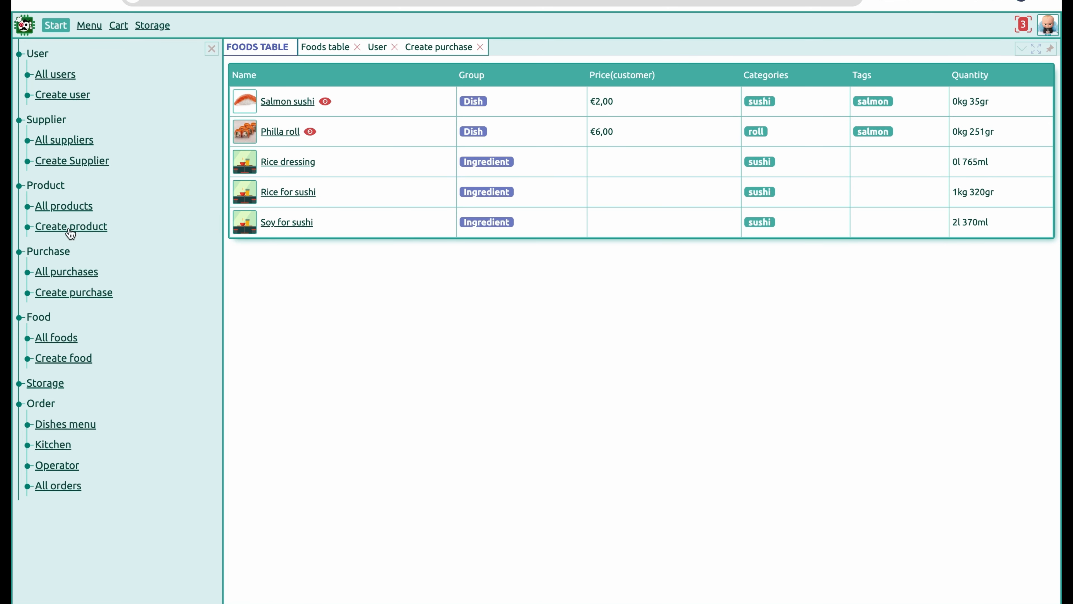
pyautogui.click(62, 358)
pyautogui.click(304, 186)
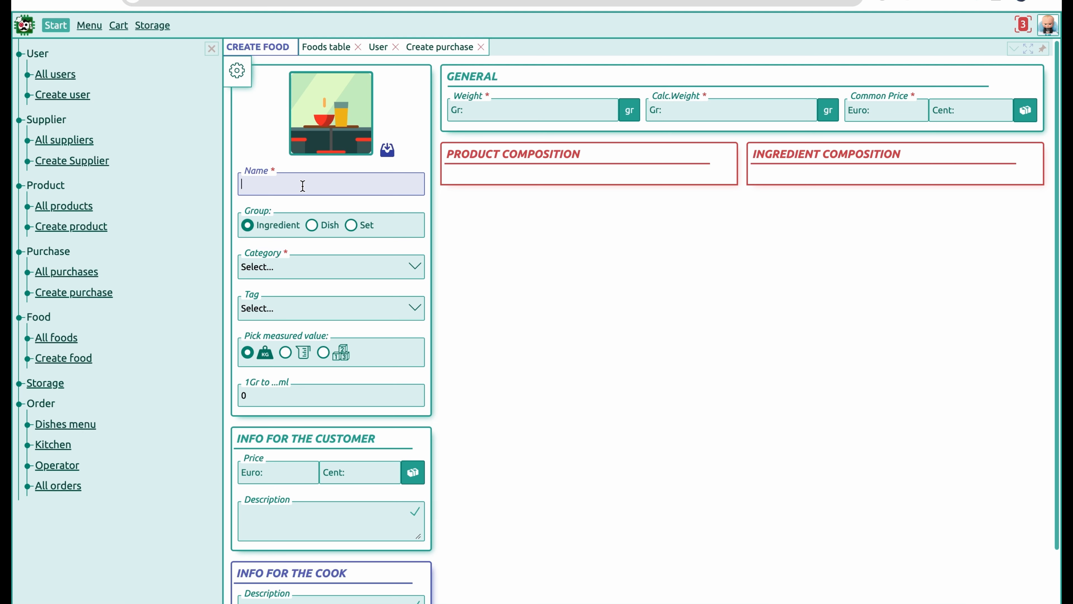
pyautogui.write('California')
pyautogui.click(579, 298)
# Add Rice for sushi to the ingredient composition with a weight of 120 gr.
pyautogui.moveTo(596, 177)
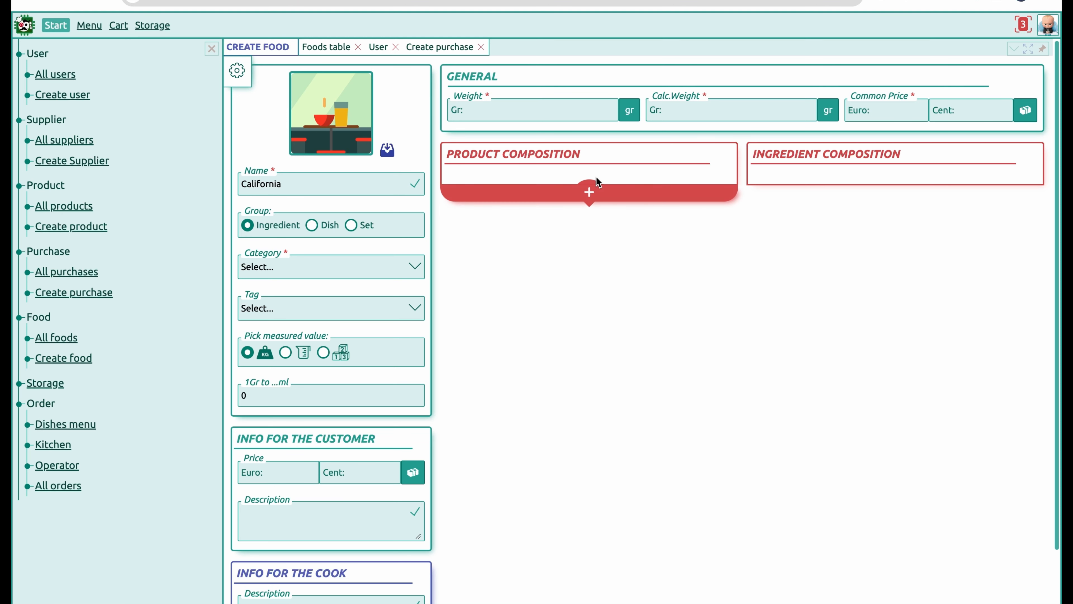
pyautogui.moveTo(779, 168)
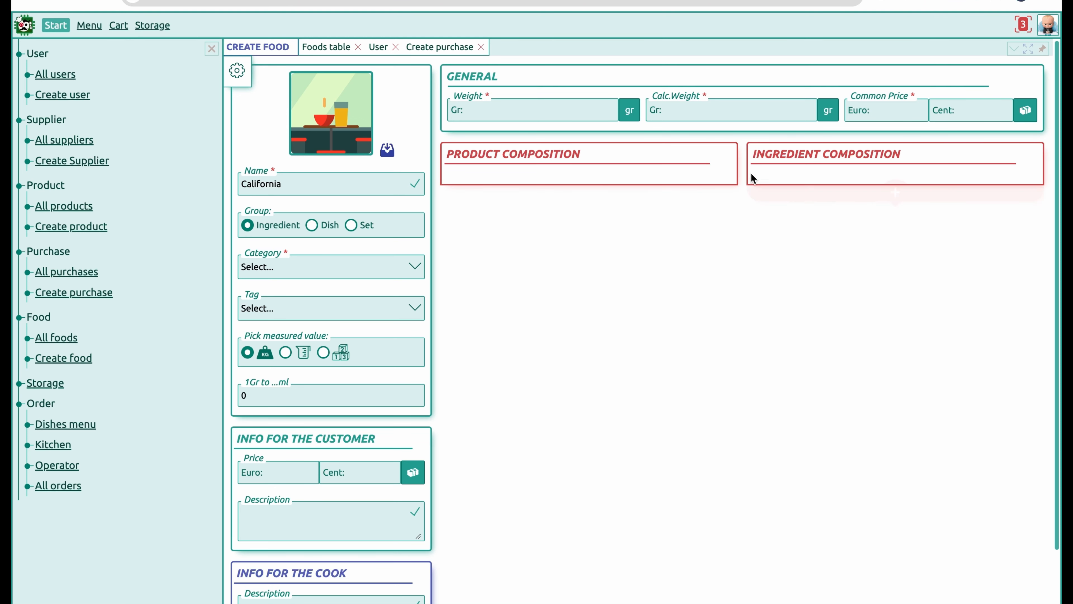
pyautogui.click(894, 192)
pyautogui.click(820, 188)
pyautogui.click(820, 232)
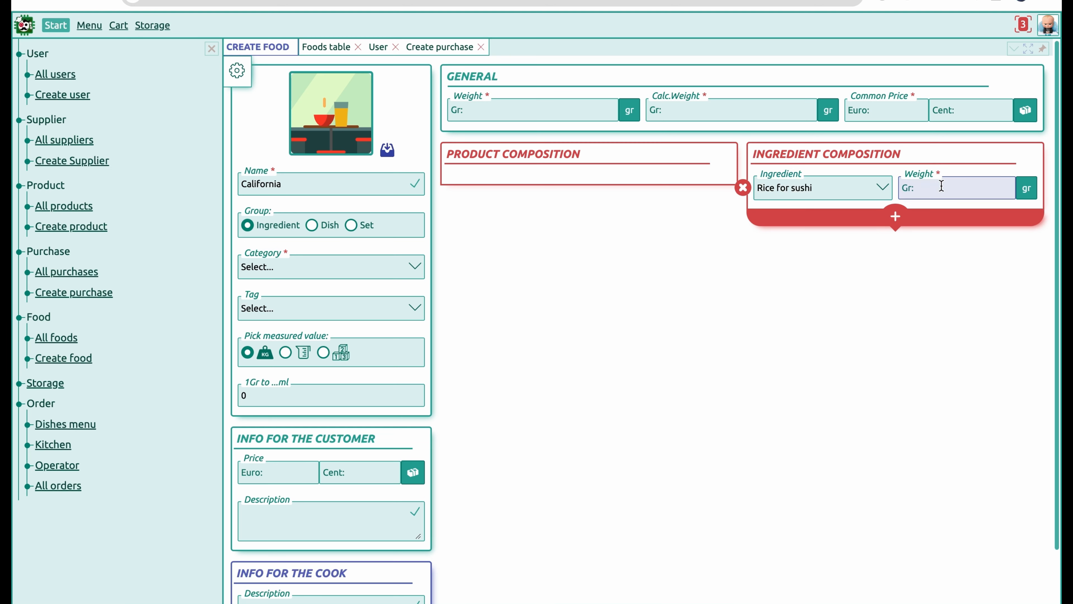
pyautogui.write('120')
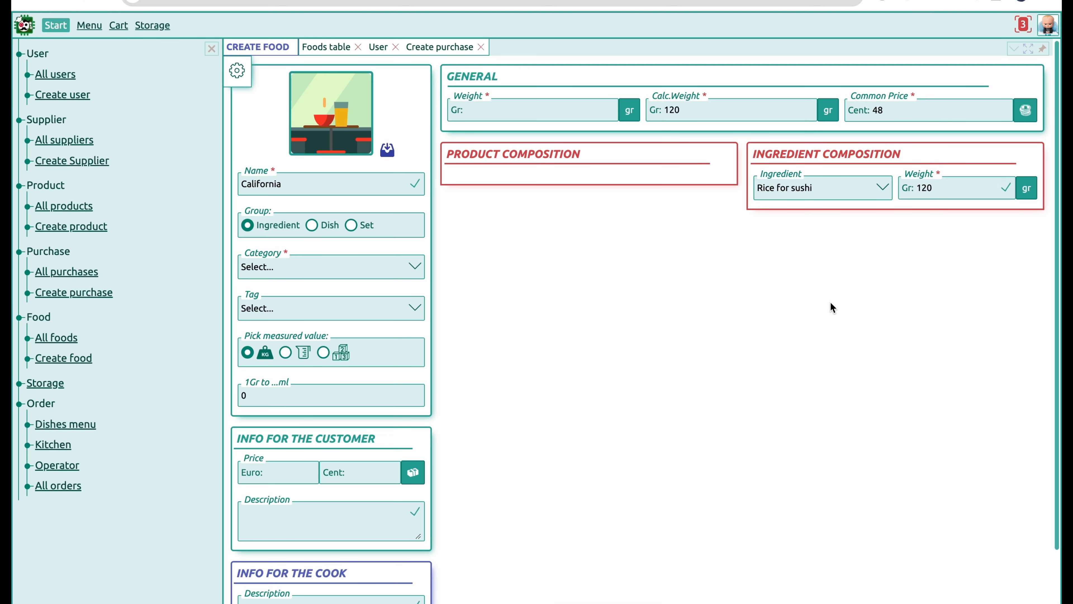
# Open Rice for sushi from the foods list, examine its product and ingredient composition, and close it.
pyautogui.click(55, 338)
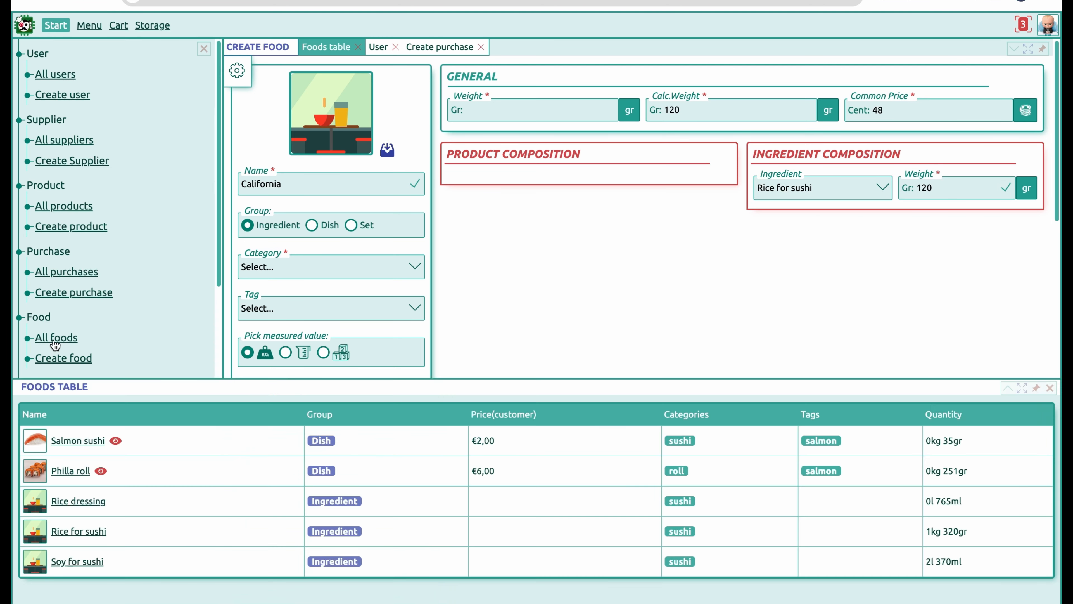
pyautogui.click(73, 532)
pyautogui.moveTo(394, 379); pyautogui.dragTo(382, 204)
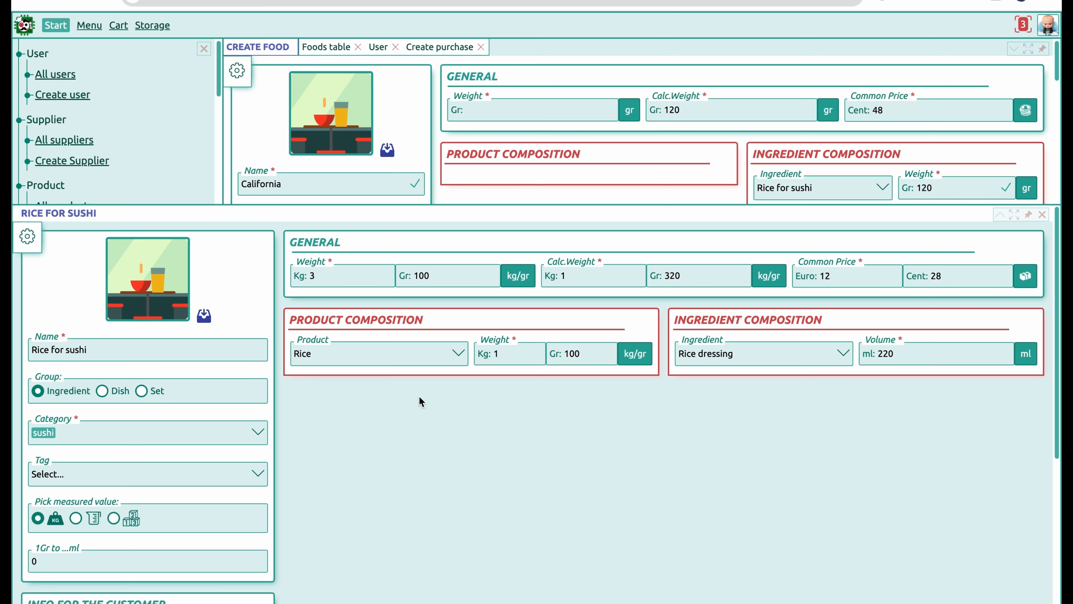
pyautogui.moveTo(427, 364)
pyautogui.moveTo(728, 358)
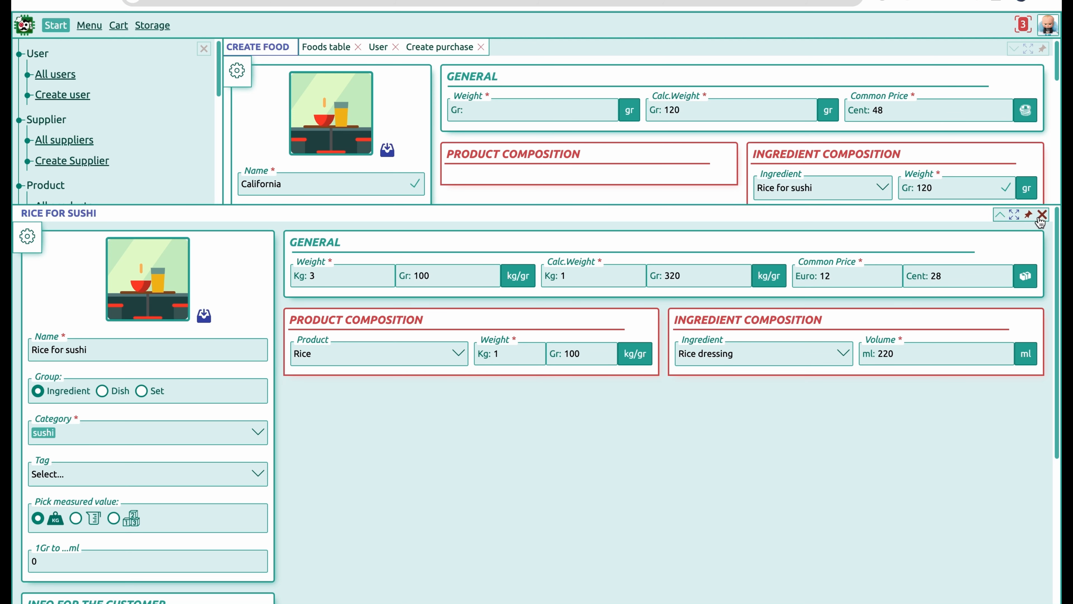
pyautogui.click(1043, 214)
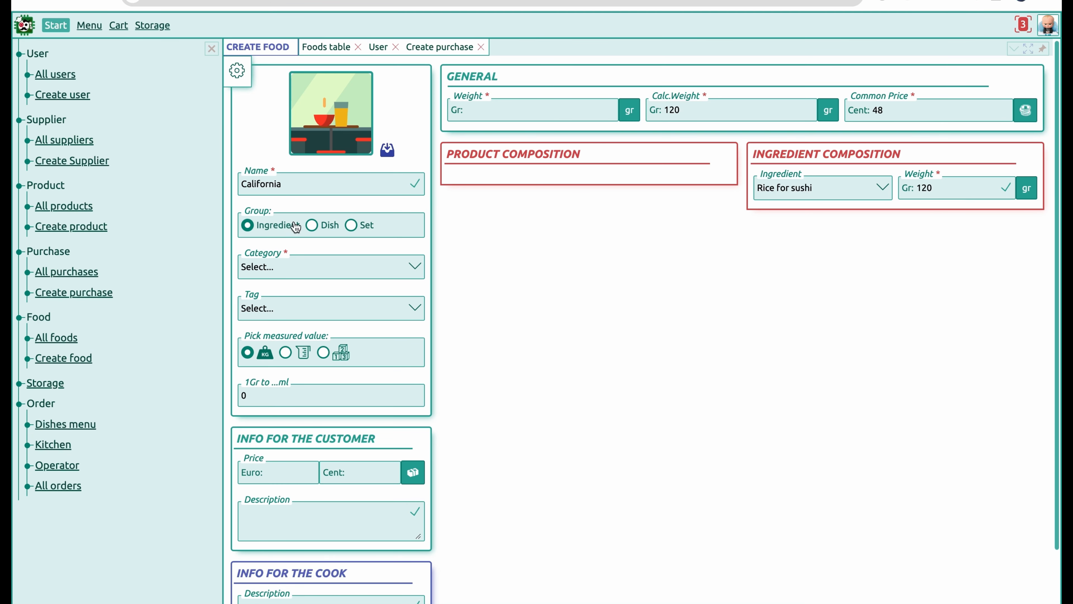
# Set the food's group to Dish and hide it from the client.
pyautogui.click(313, 226)
pyautogui.click(404, 90)
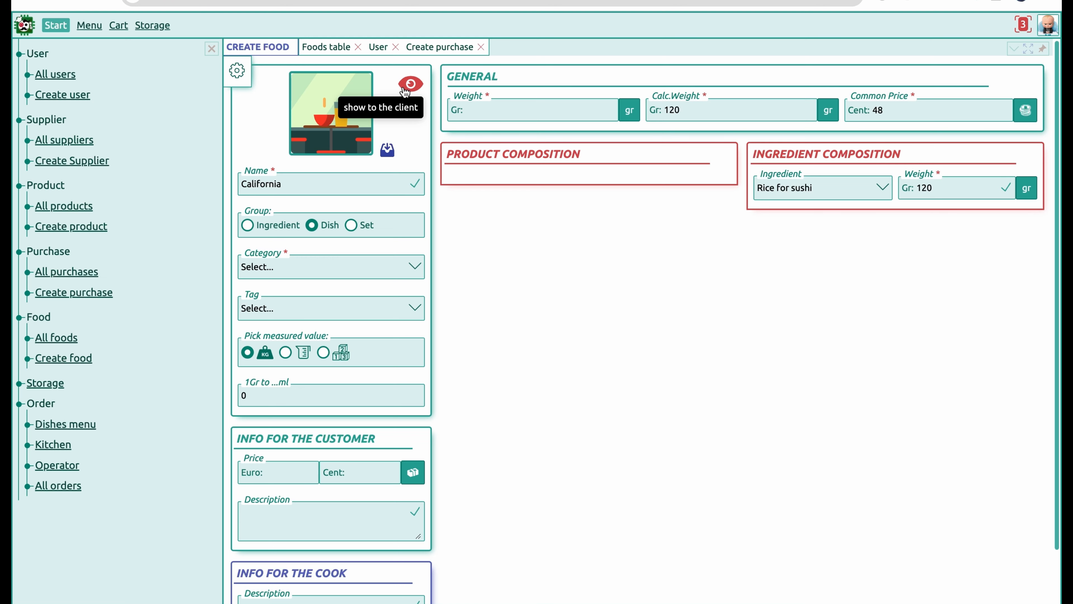
pyautogui.click(405, 91)
# Try the Set group with an added dish composition row, remove the row and return the group to Dish.
pyautogui.click(352, 225)
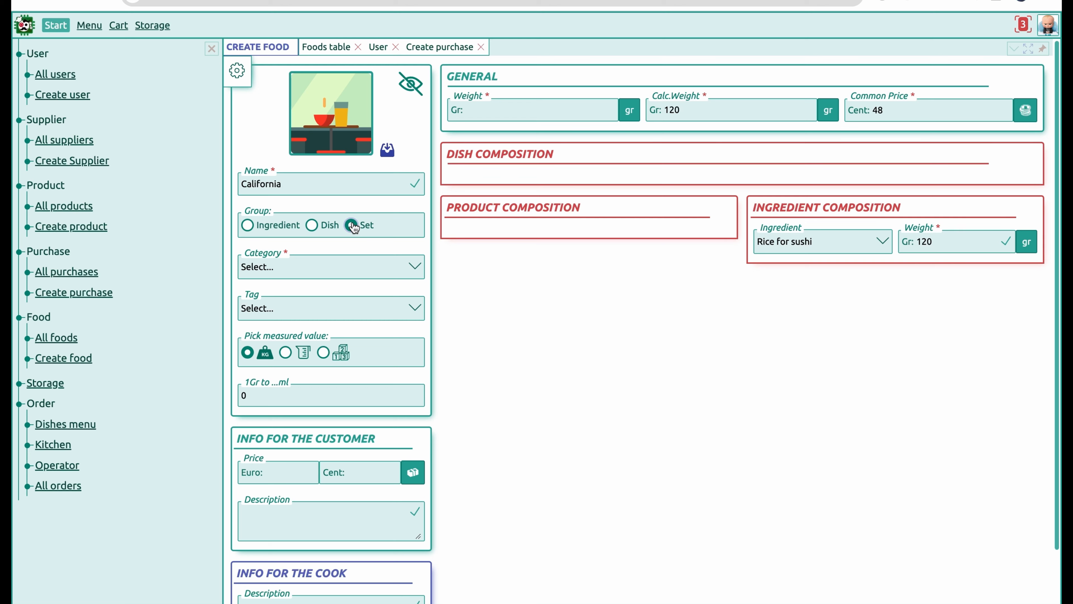
pyautogui.click(739, 189)
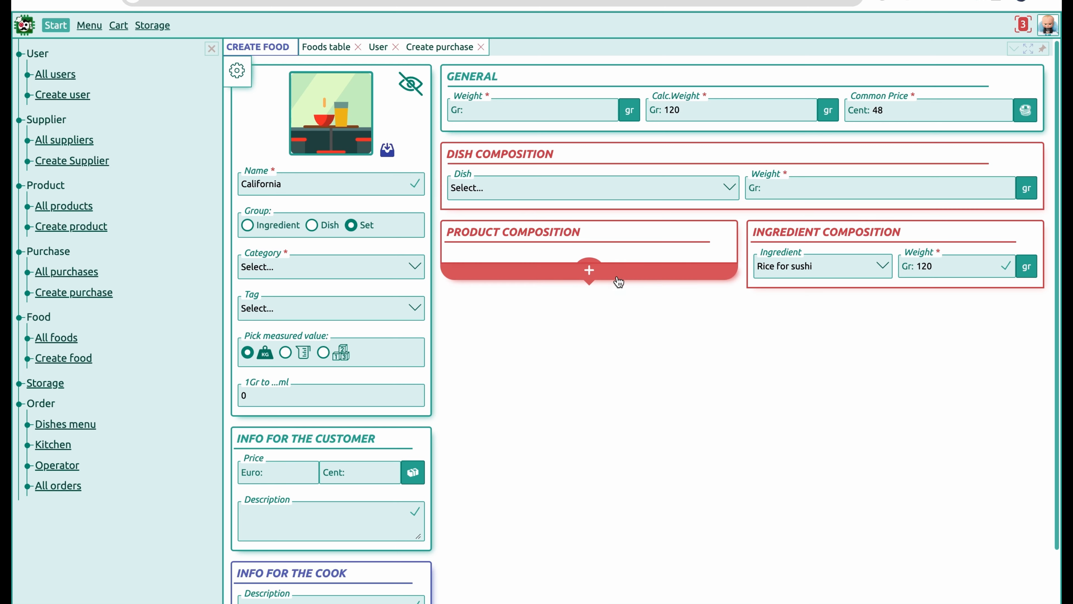
pyautogui.moveTo(865, 297)
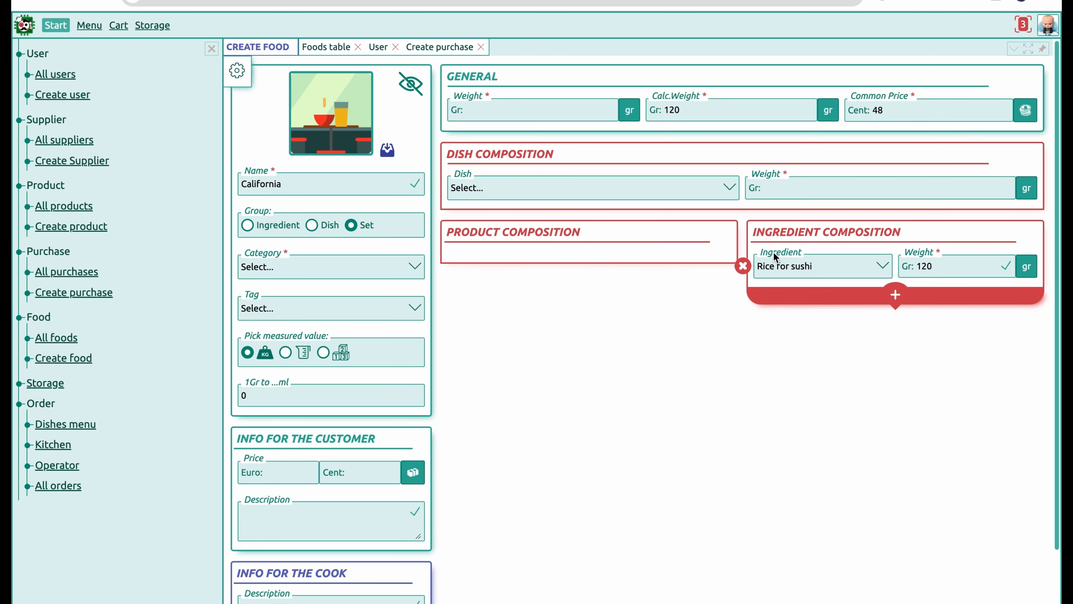
pyautogui.click(589, 195)
pyautogui.click(590, 214)
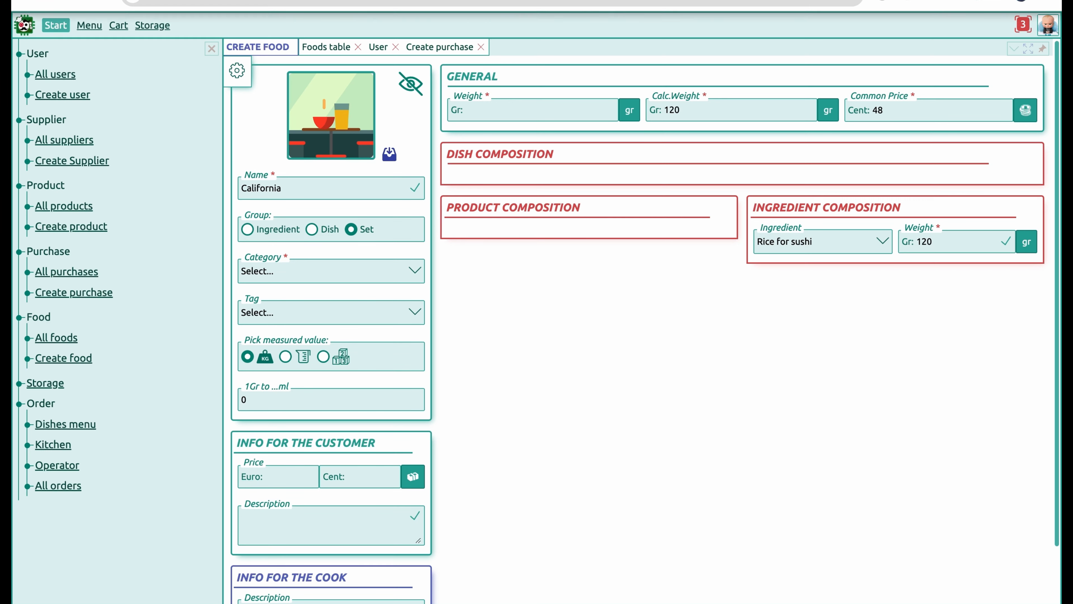
pyautogui.click(311, 230)
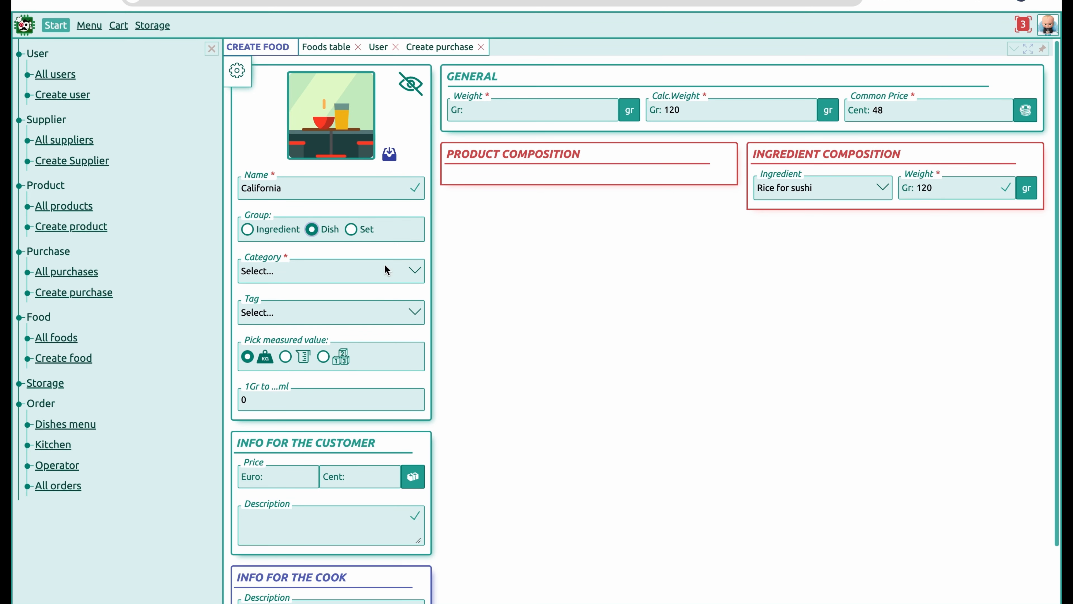
# Assign the categories sushi and roll to the California dish.
pyautogui.click(406, 273)
pyautogui.click(254, 314)
pyautogui.click(261, 335)
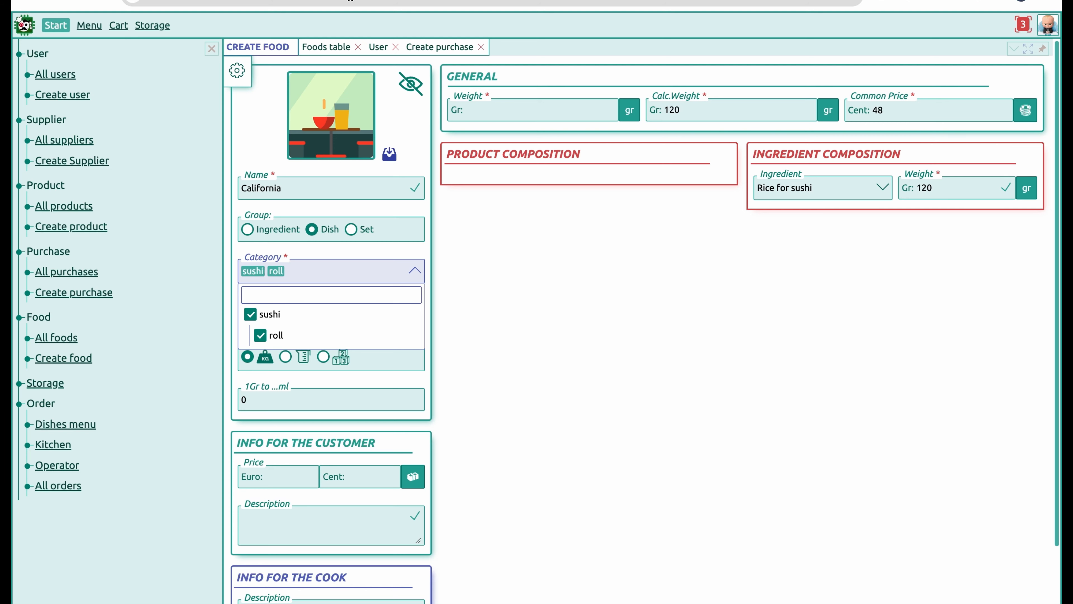
# Open the food category list and try to change the client visibility of the roll category.
pyautogui.click(237, 71)
pyautogui.click(387, 73)
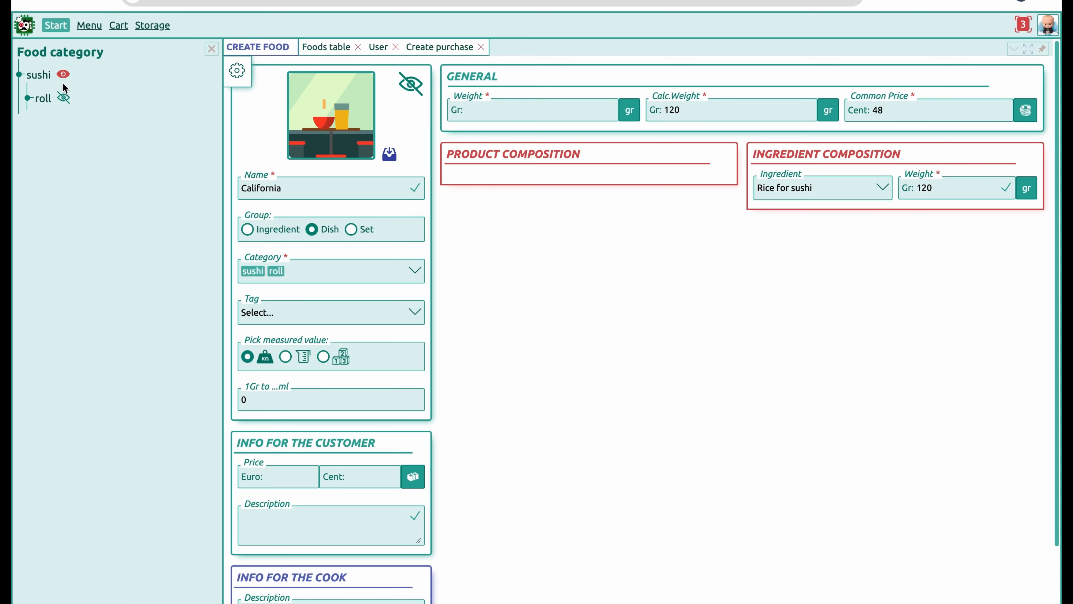
pyautogui.click(63, 98)
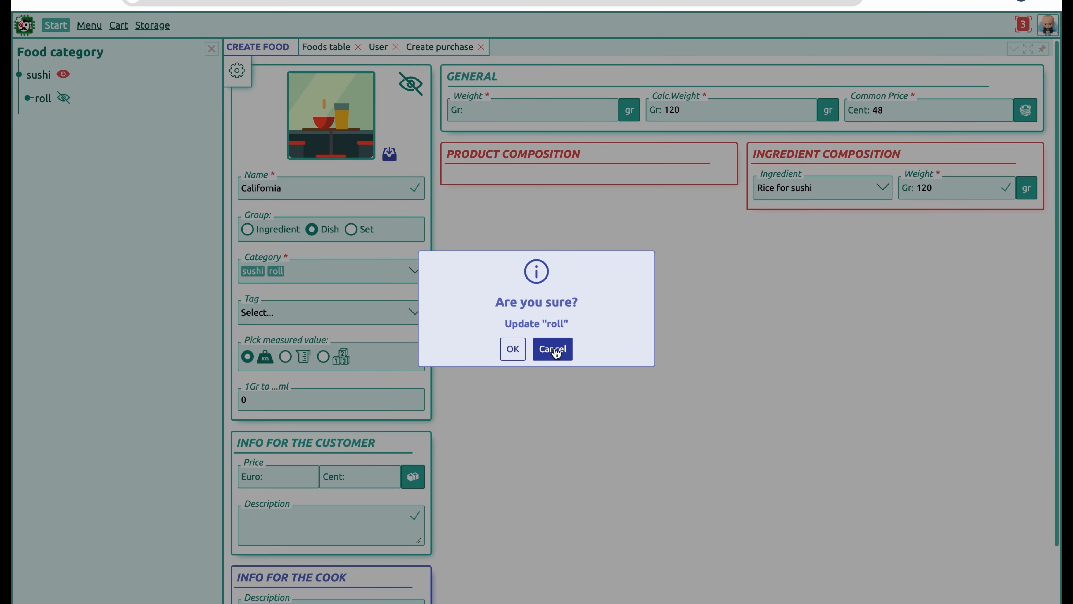
pyautogui.click(553, 349)
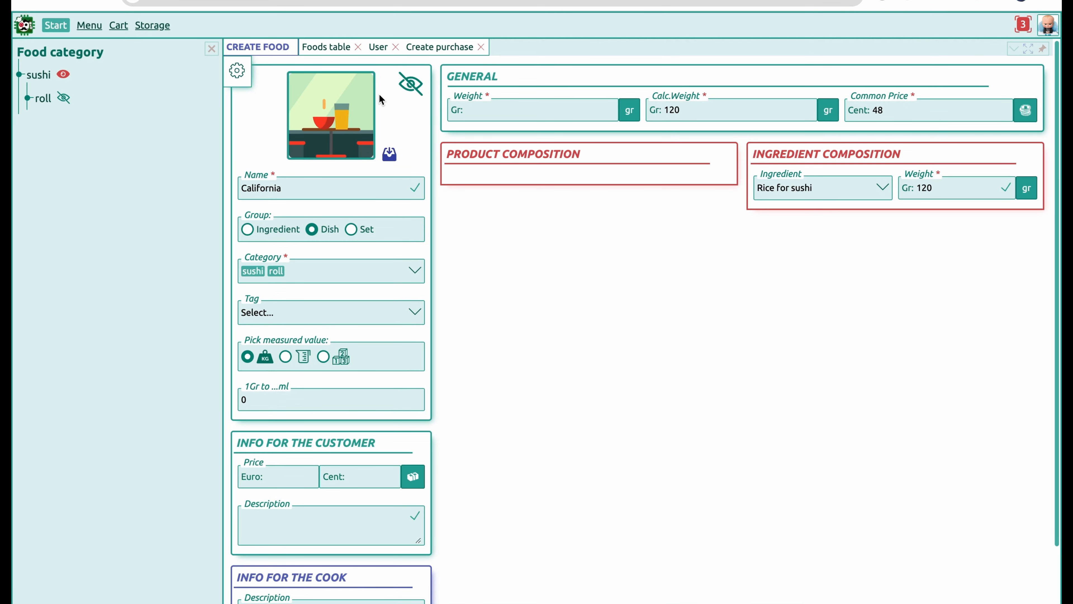
pyautogui.click(245, 78)
# Assign the tags new and salmon to the California dish and open the list of tags.
pyautogui.click(321, 312)
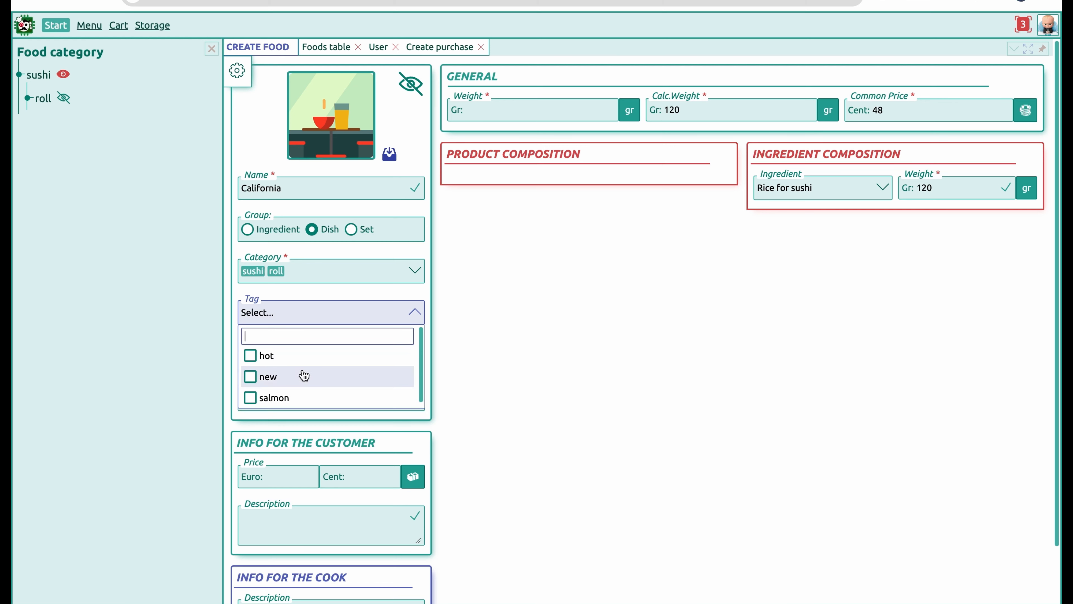
pyautogui.click(296, 376)
pyautogui.click(293, 401)
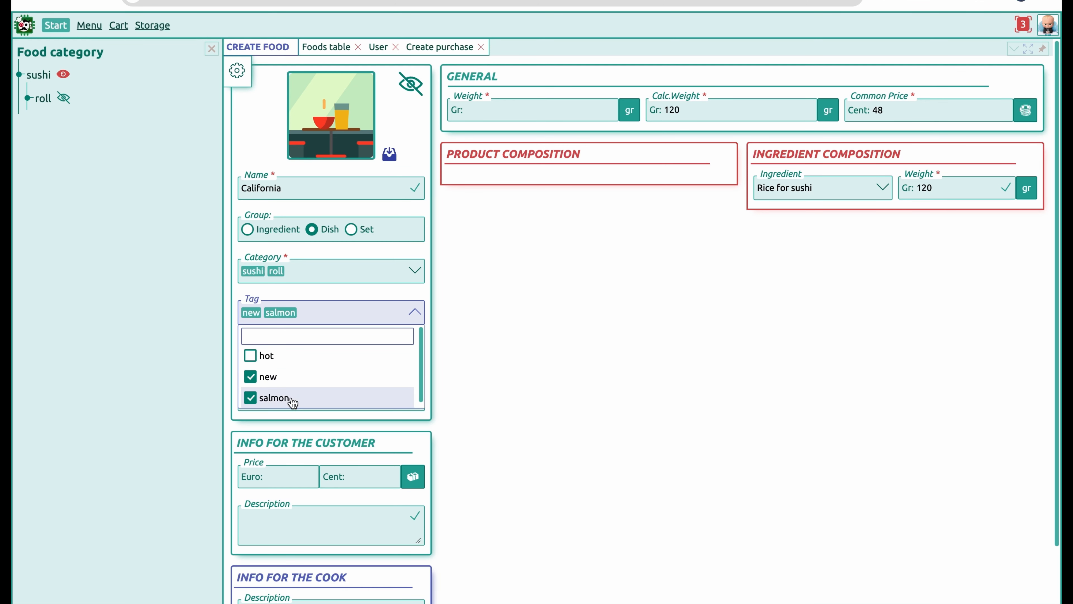
pyautogui.click(238, 74)
pyautogui.click(327, 71)
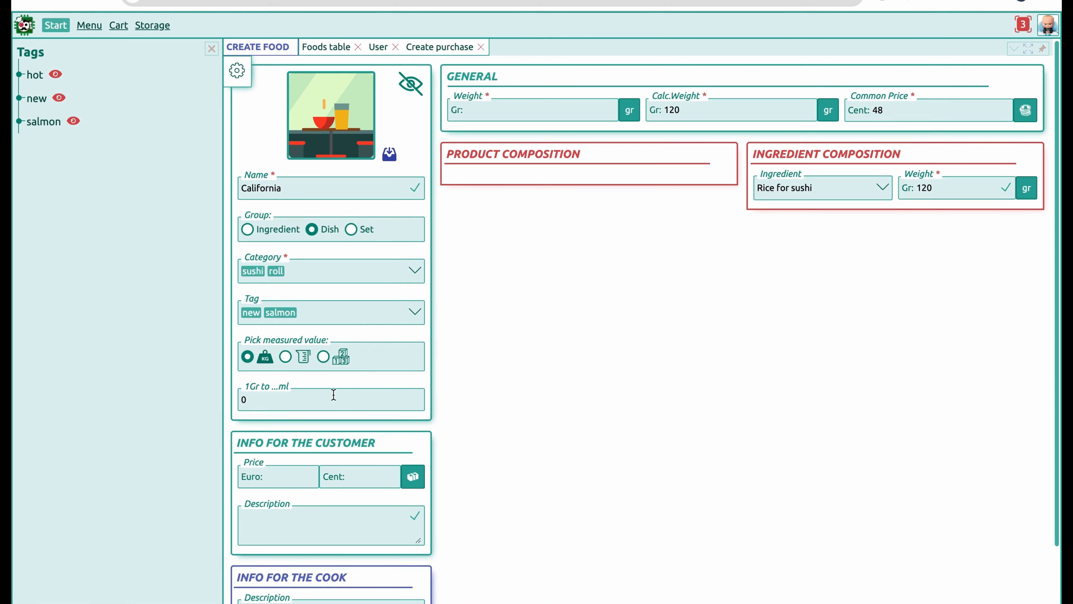
# Add Salmon to the product composition with a weight of 35 gr.
pyautogui.scroll(-1, 289, 363)
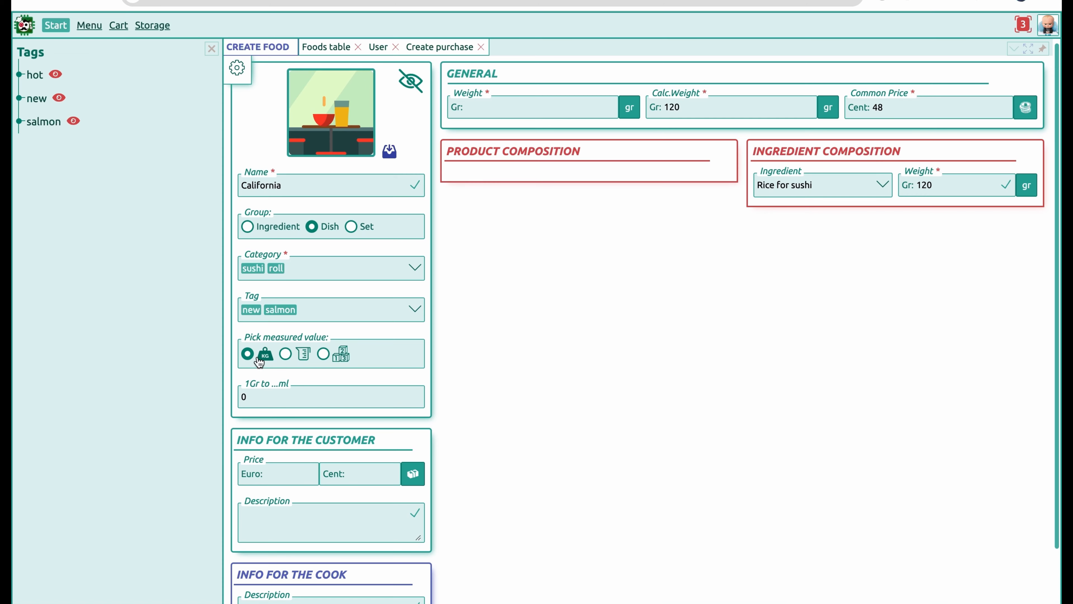
pyautogui.scroll(-2, 309, 488)
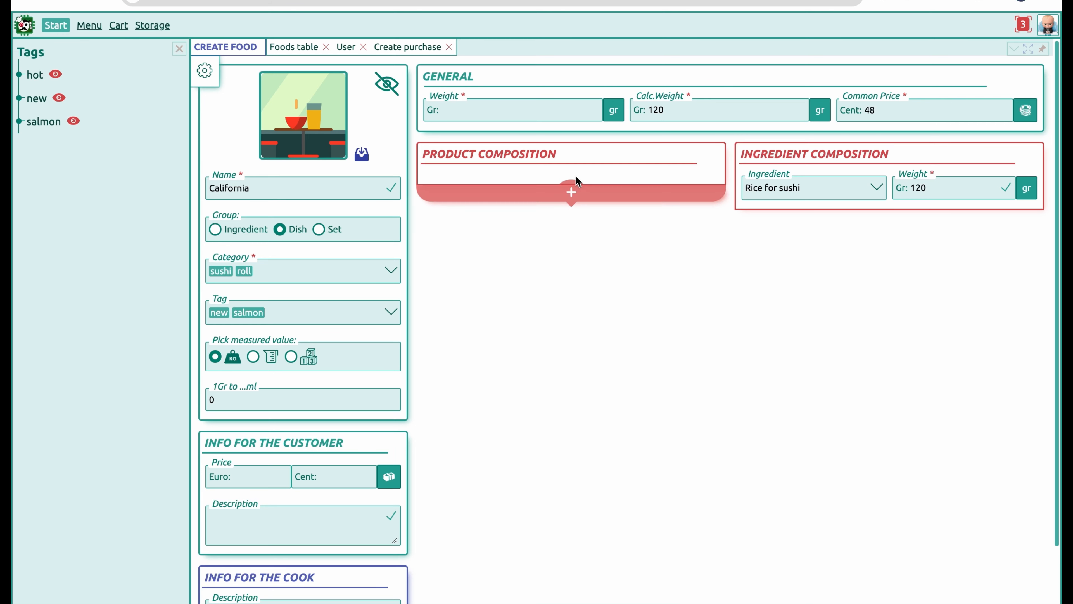
pyautogui.click(571, 188)
pyautogui.click(550, 187)
pyautogui.click(473, 219)
pyautogui.click(614, 188)
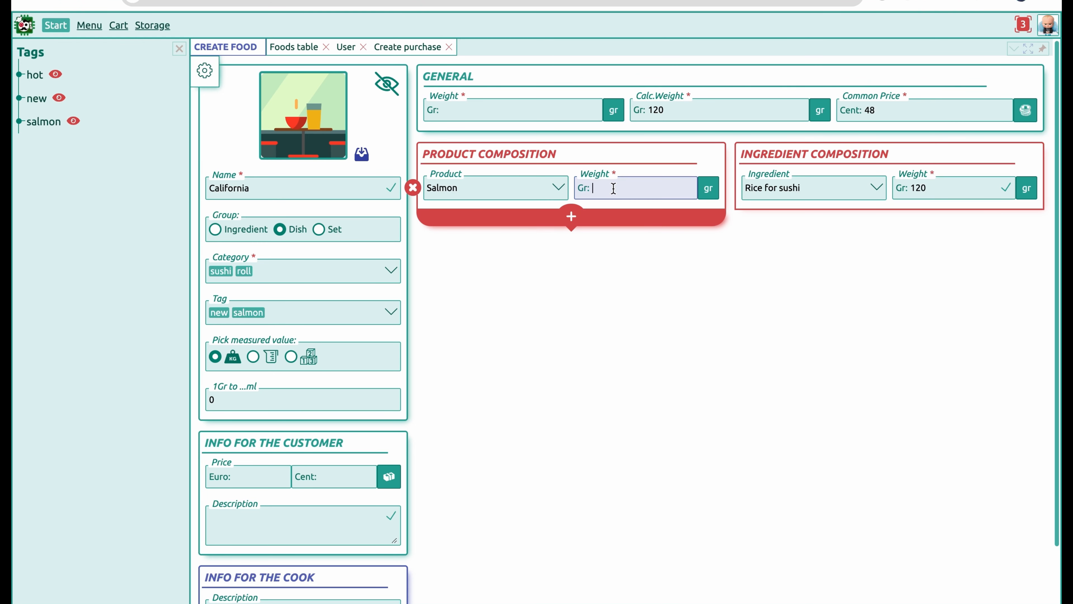
pyautogui.write('035')
# Add Cucumber for Sushi to the product composition with a weight of 20 gr.
pyautogui.click(571, 217)
pyautogui.click(528, 229)
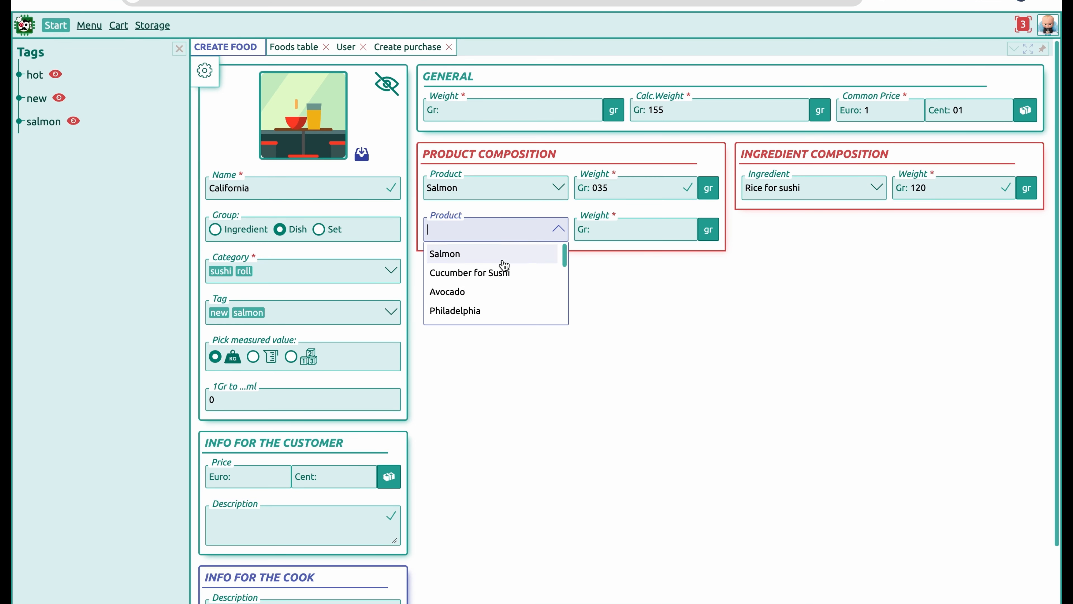
pyautogui.click(503, 269)
pyautogui.click(612, 230)
pyautogui.write('020')
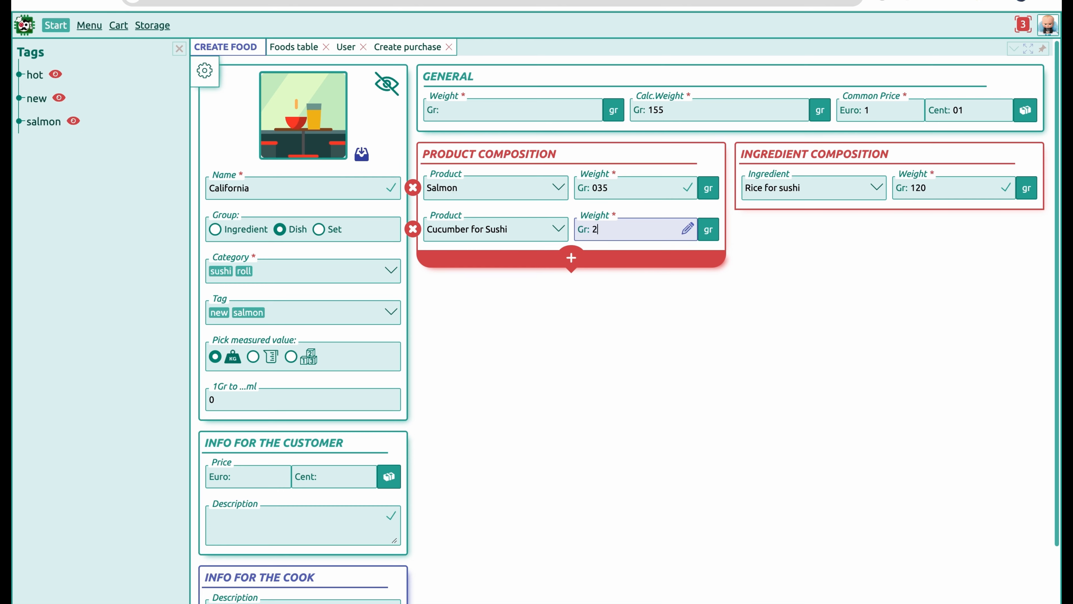
# Add Avocado to the product composition with a weight of 25 gr.
pyautogui.click(572, 259)
pyautogui.click(551, 267)
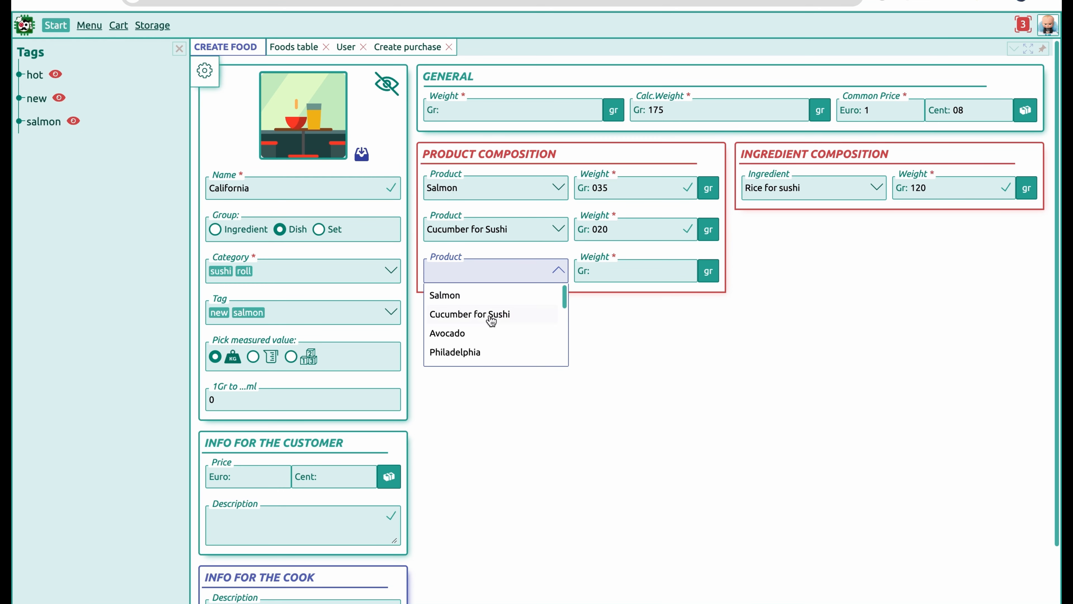
pyautogui.click(456, 330)
pyautogui.click(620, 269)
pyautogui.write('25')
pyautogui.click(653, 390)
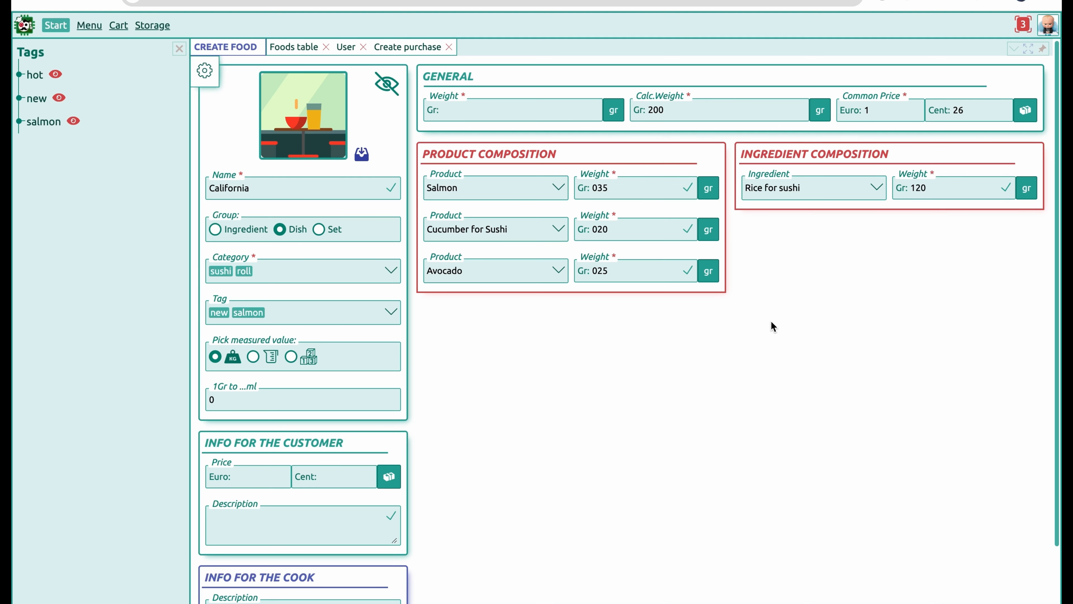
# Set the California dish's general weight to 200 gr.
pyautogui.click(529, 110)
pyautogui.write('200')
pyautogui.click(587, 330)
pyautogui.moveTo(725, 166)
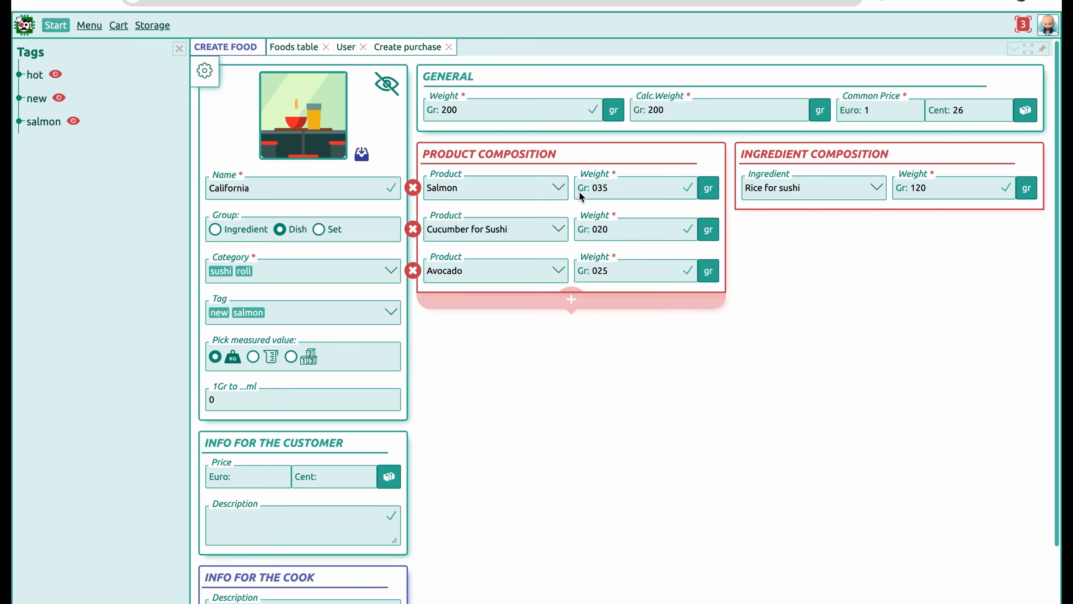
# Upload the roll image from the image folder as the California dish's picture.
pyautogui.click(362, 154)
pyautogui.click(551, 146)
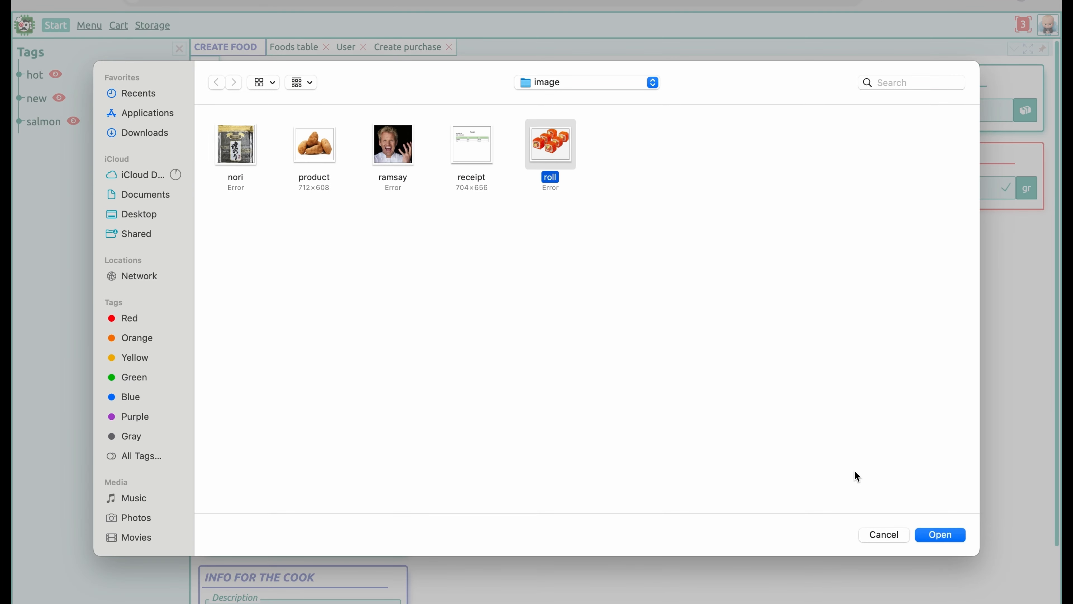
pyautogui.click(934, 536)
pyautogui.click(683, 451)
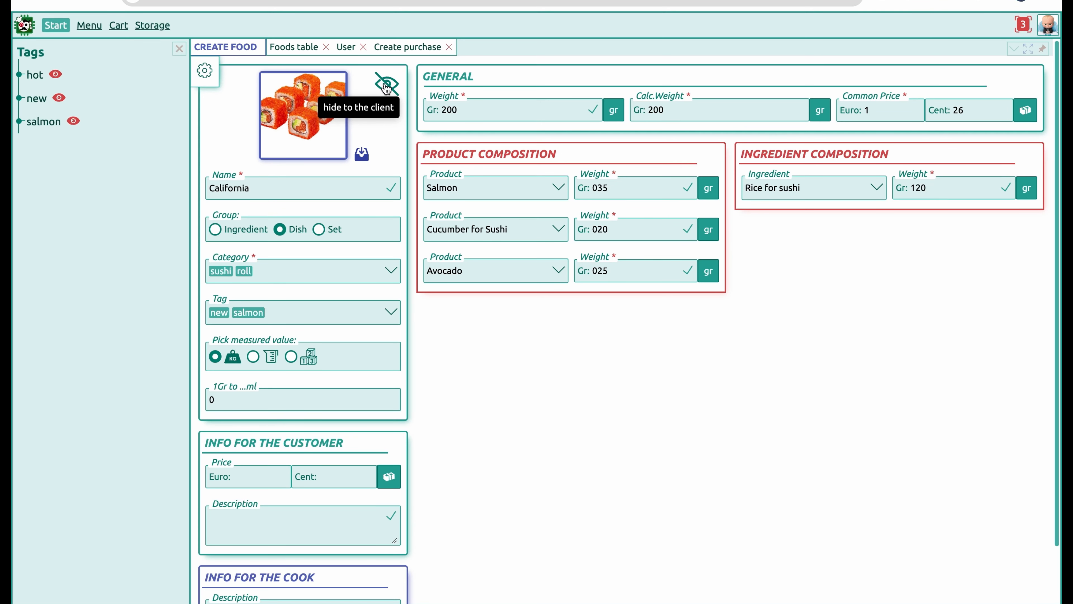
# Make the California dish visible to the client and save it.
pyautogui.click(386, 87)
pyautogui.moveTo(529, 266)
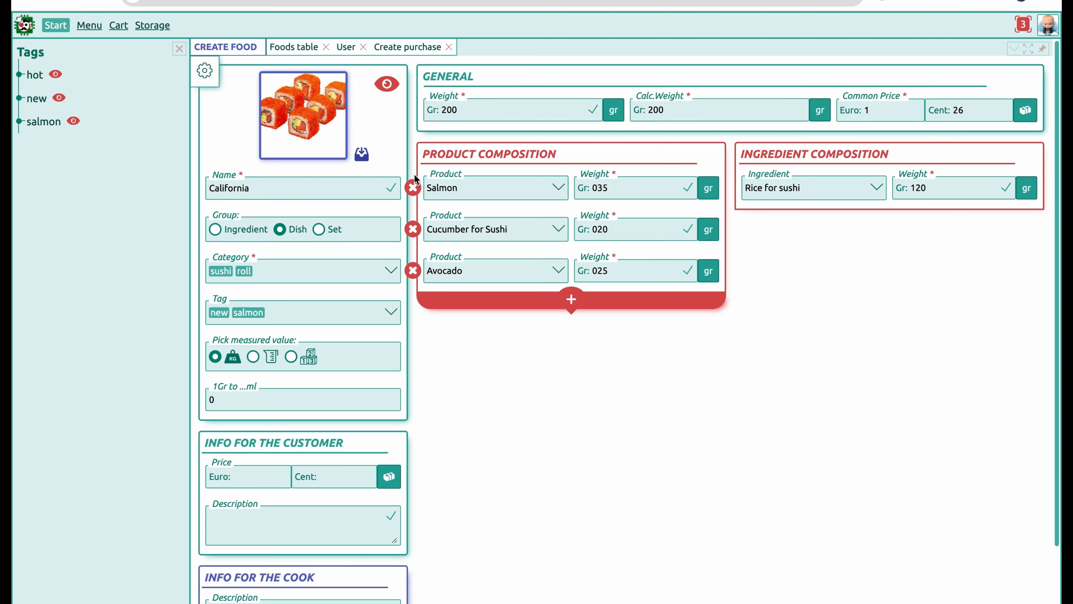
pyautogui.moveTo(205, 71)
pyautogui.click(243, 70)
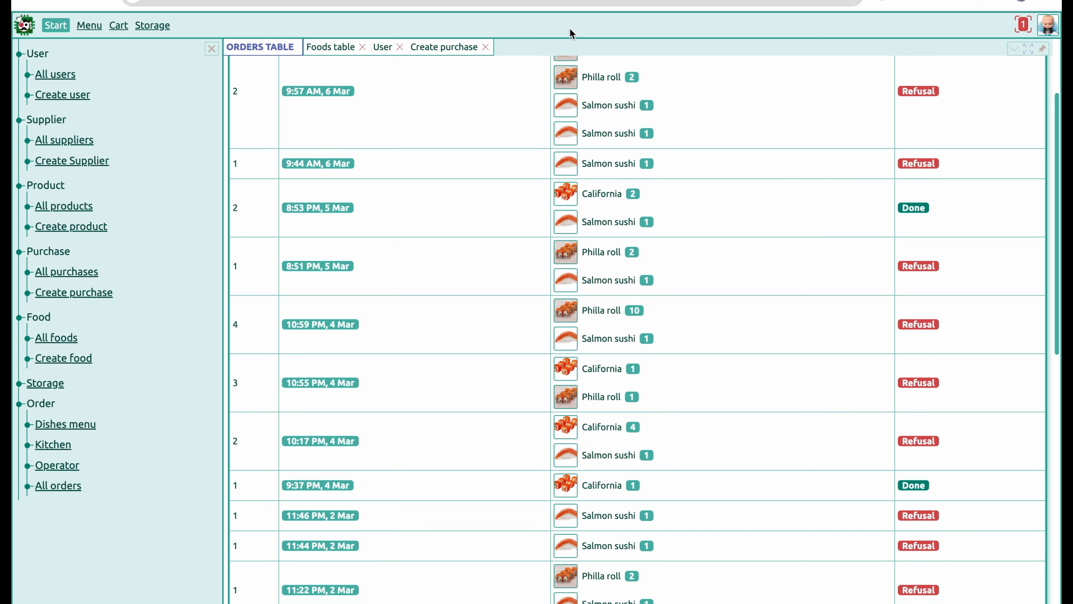
# Open the dishes menu and view the product and ingredient breakdown of California.
pyautogui.click(90, 27)
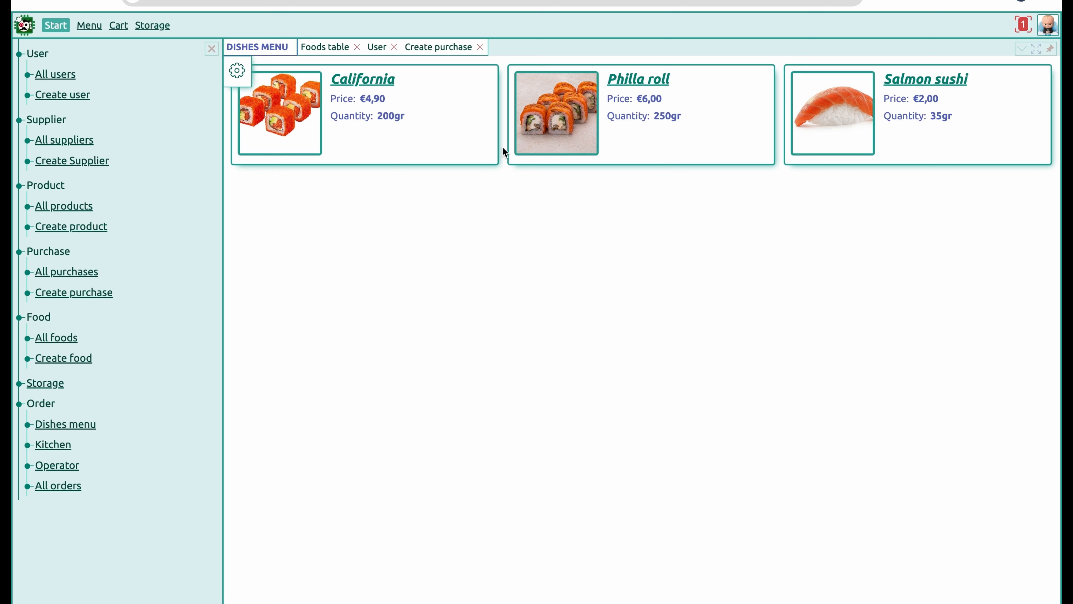
pyautogui.click(342, 122)
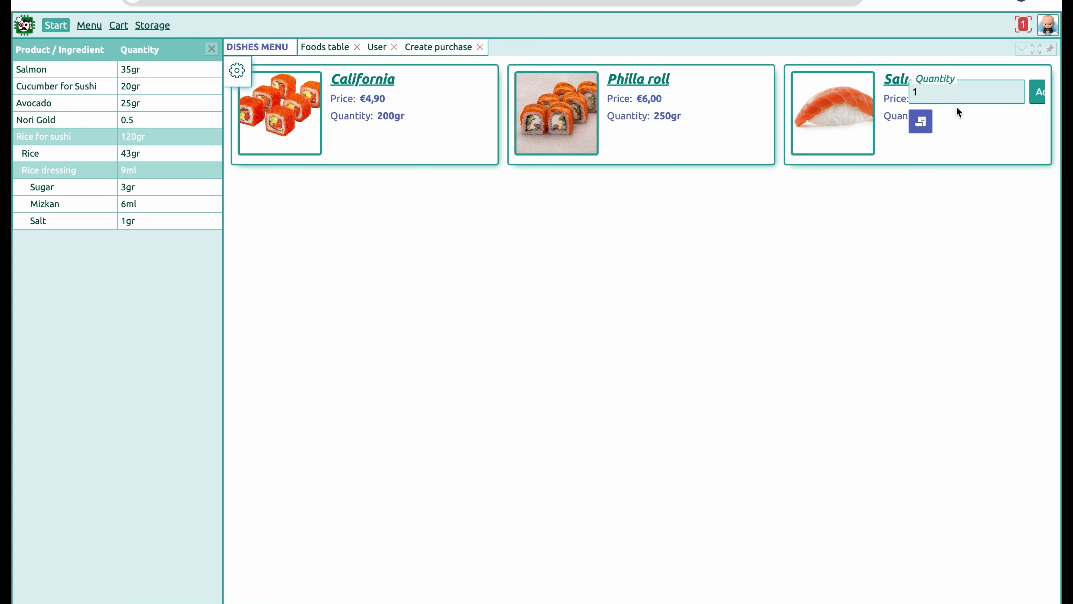
# Add two portions of Philla roll from the dishes menu to the cart.
pyautogui.click(656, 90)
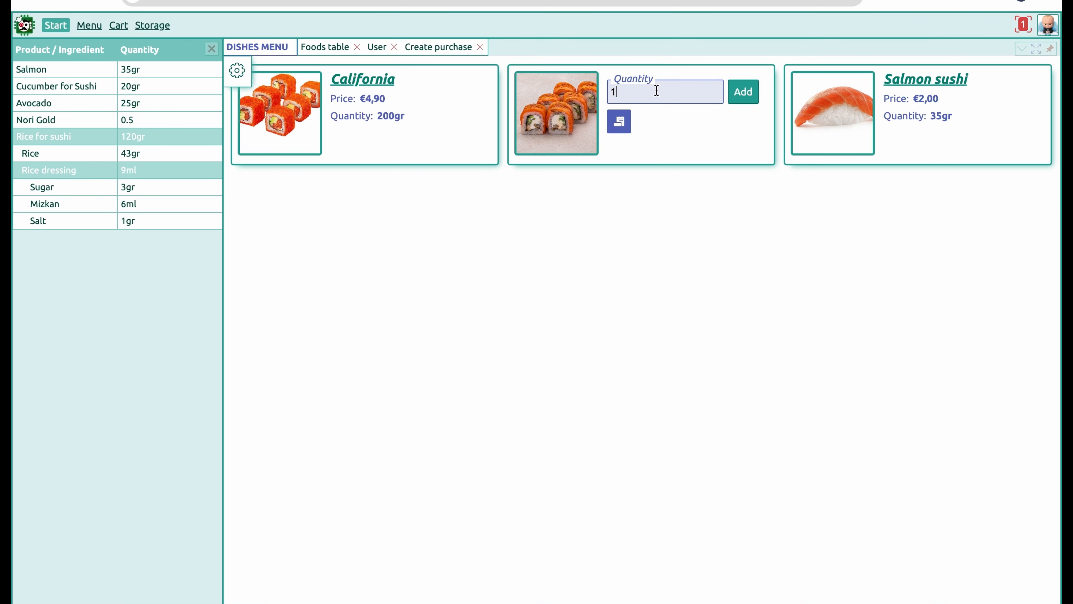
pyautogui.press('BackSpace')
pyautogui.write('2')
pyautogui.click(748, 98)
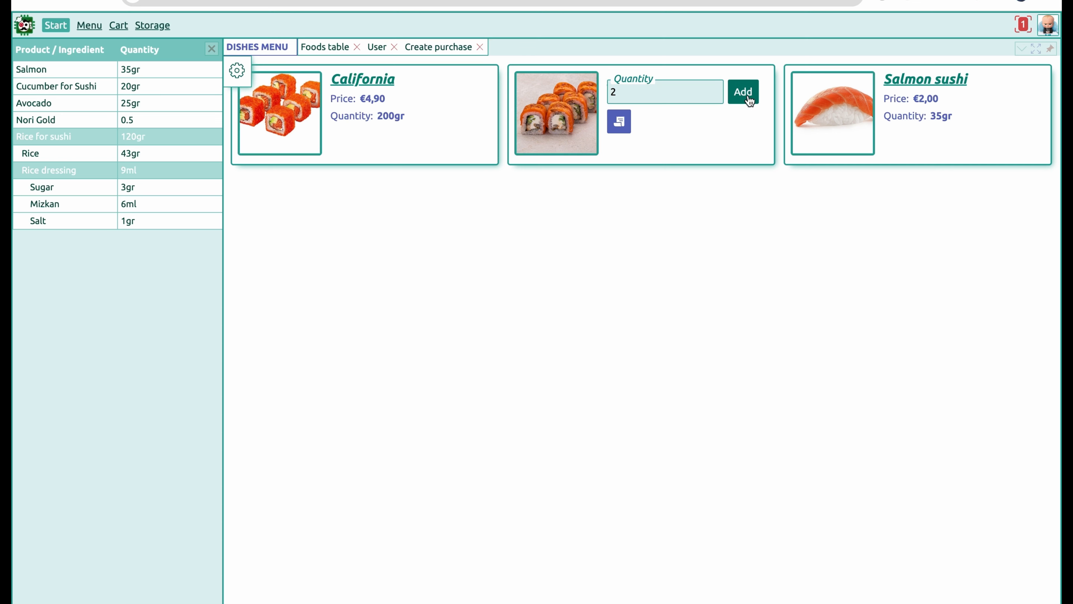
# Open the cart and set the order's delivery date to 03/06/2025 11:58.
pyautogui.click(118, 25)
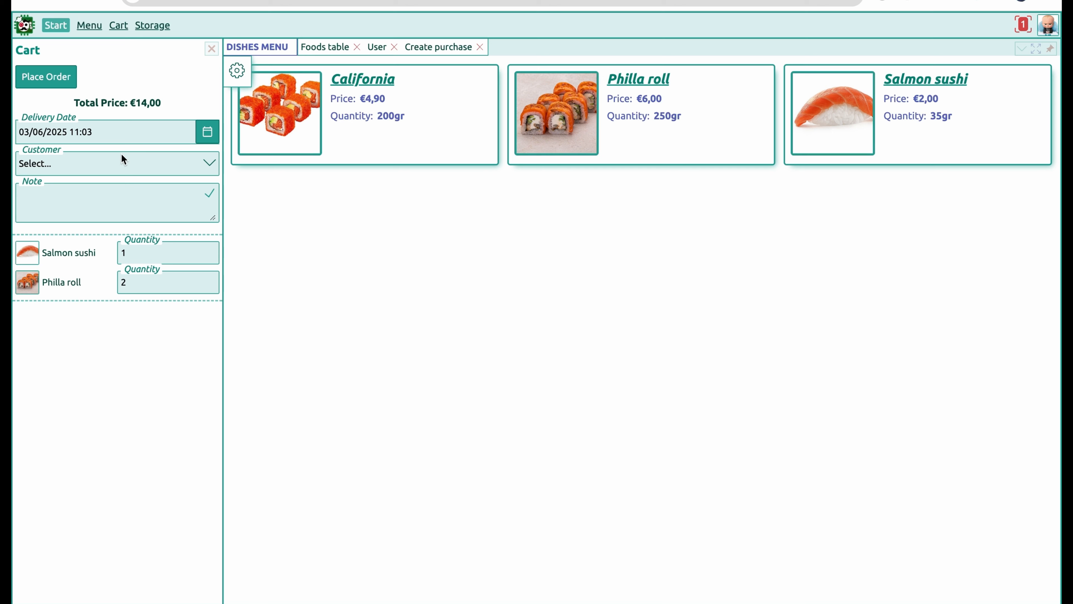
pyautogui.click(206, 162)
pyautogui.click(199, 131)
pyautogui.click(130, 329)
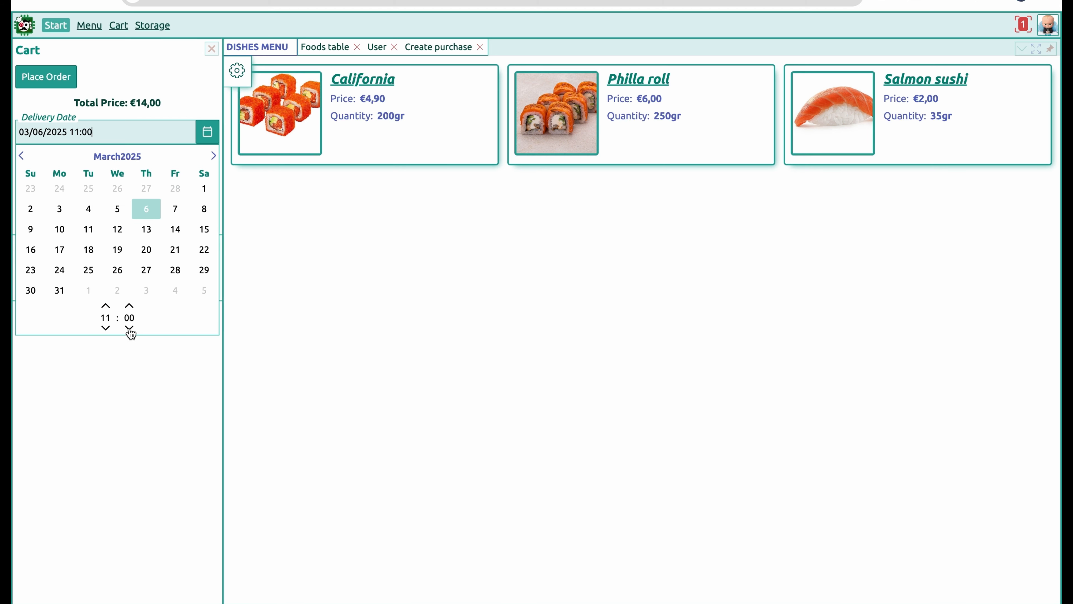
pyautogui.click(131, 434)
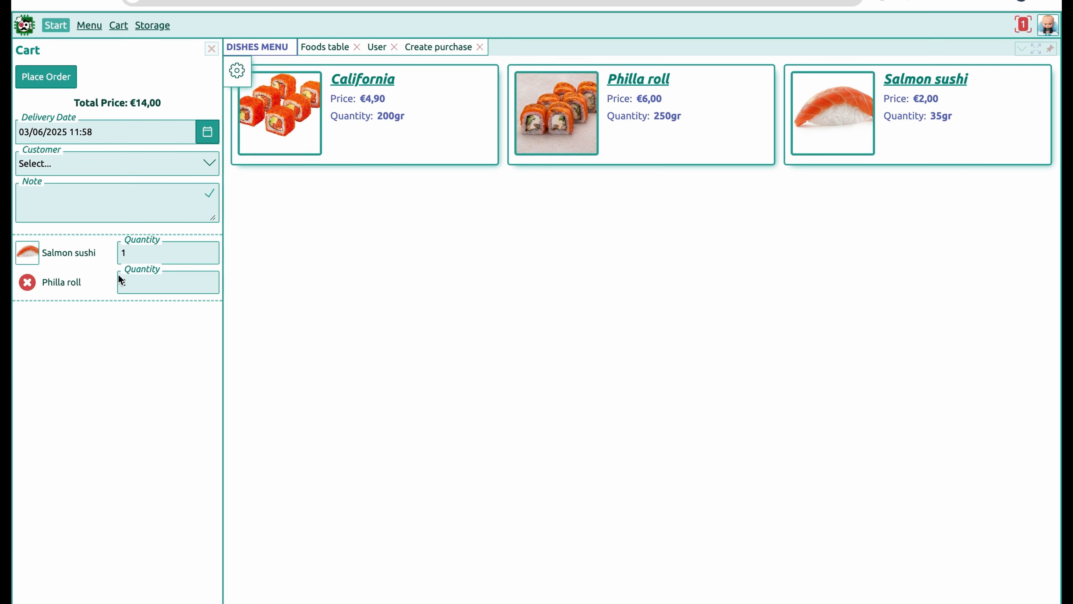
# Enter the note "qweqwe" for the order in the cart and place the order.
pyautogui.click(70, 197)
pyautogui.write('qweqwe')
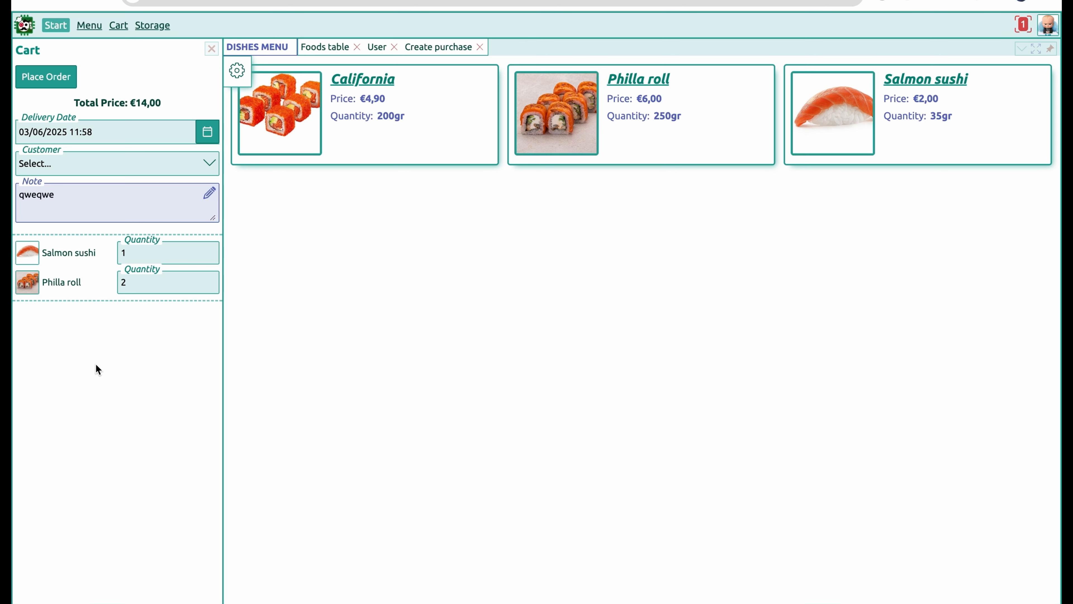
pyautogui.click(95, 363)
pyautogui.click(42, 82)
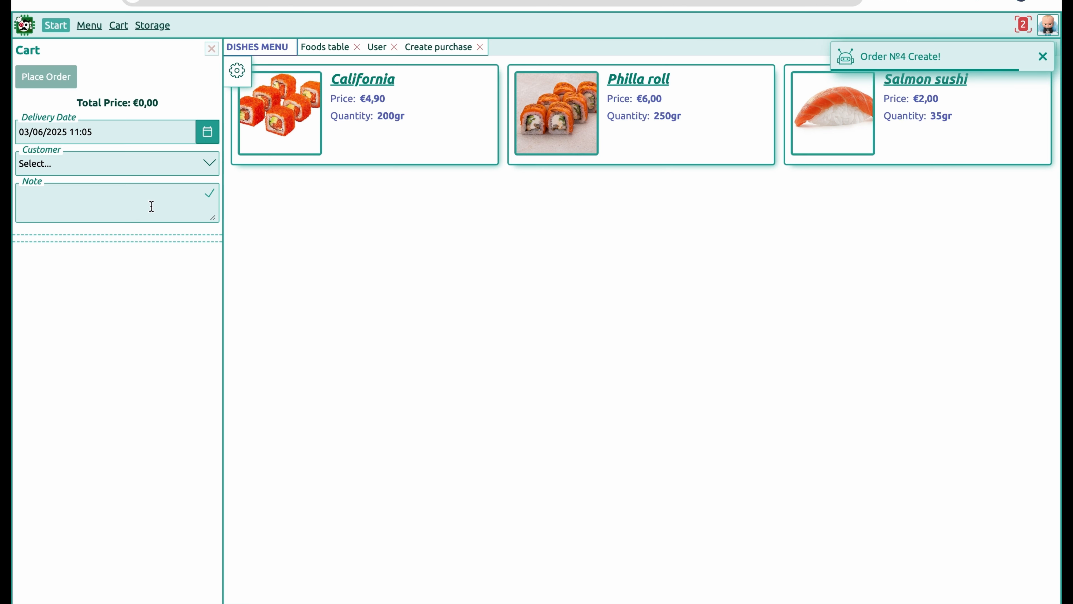
# Open the kitchen view and display the product purchase list for the 10:02 AM order.
pyautogui.click(46, 26)
pyautogui.click(53, 445)
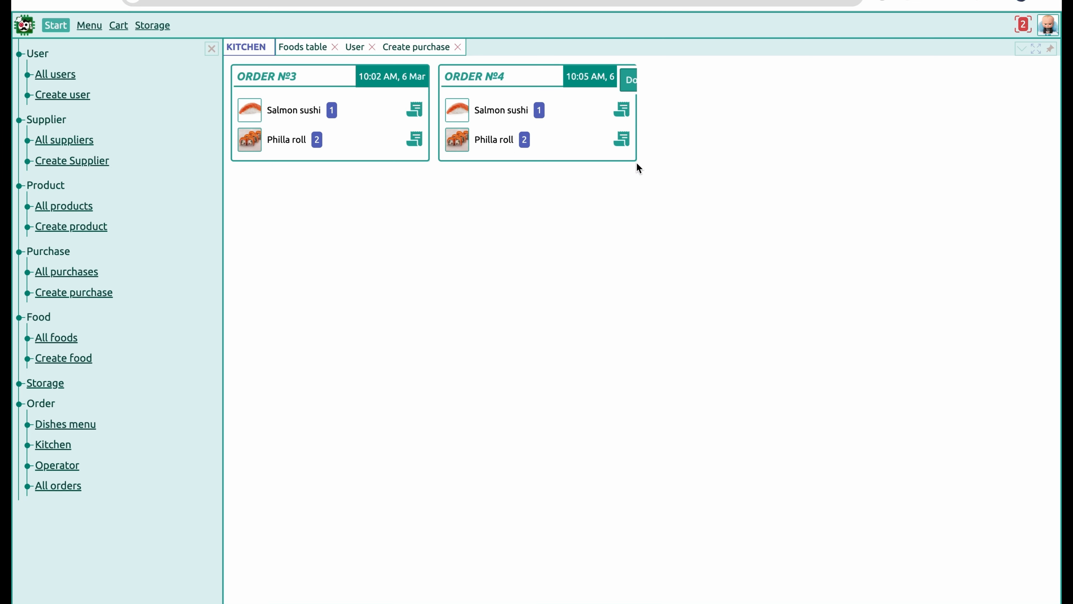
pyautogui.moveTo(262, 134)
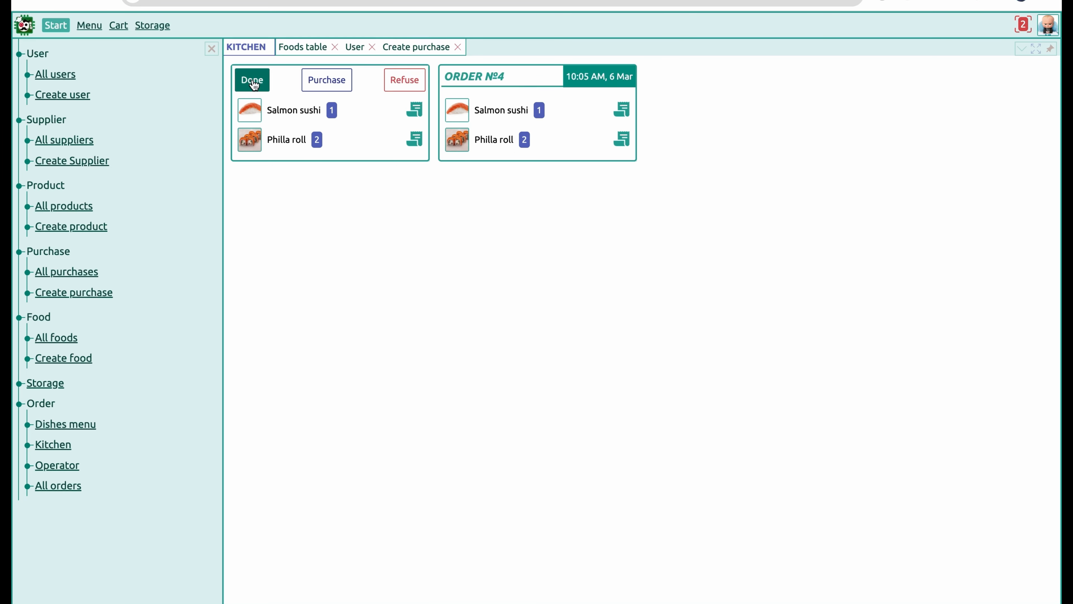
pyautogui.click(325, 81)
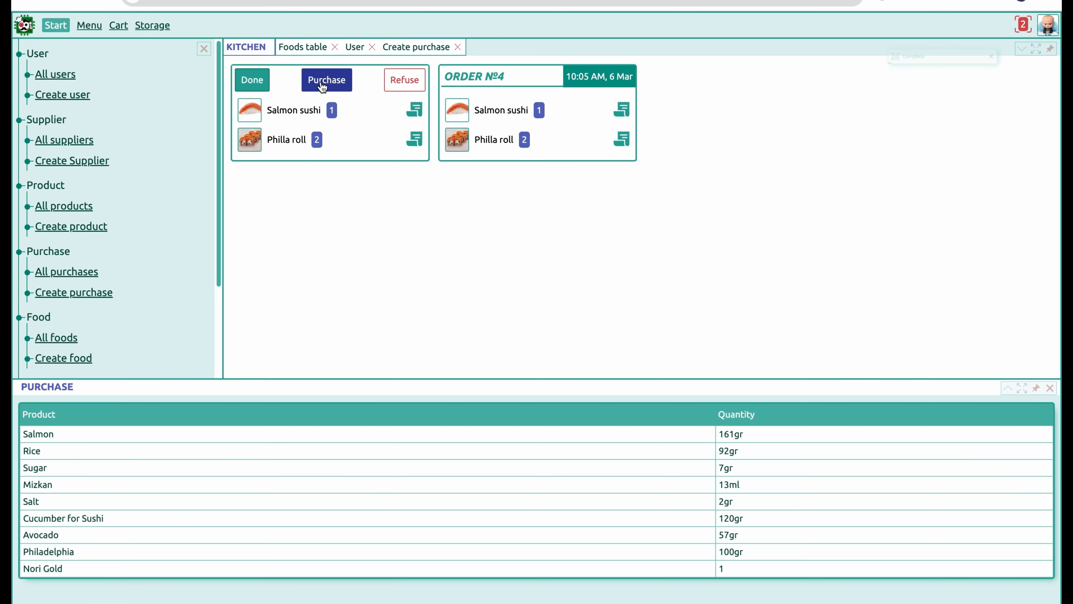